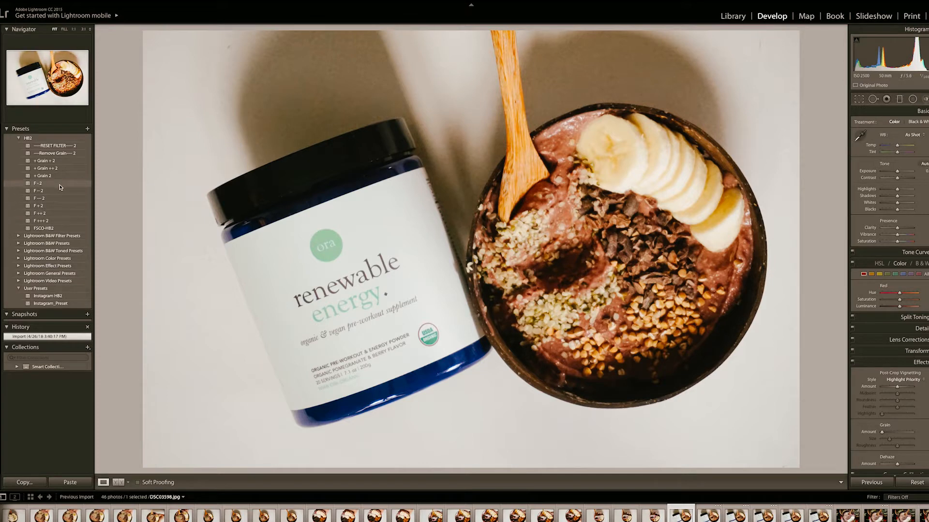
# Try the F - 2, F -- 2 and F ++ 2 presets on the smoothie bowl photo in Lightroom
pyautogui.click(58, 184)
pyautogui.click(54, 192)
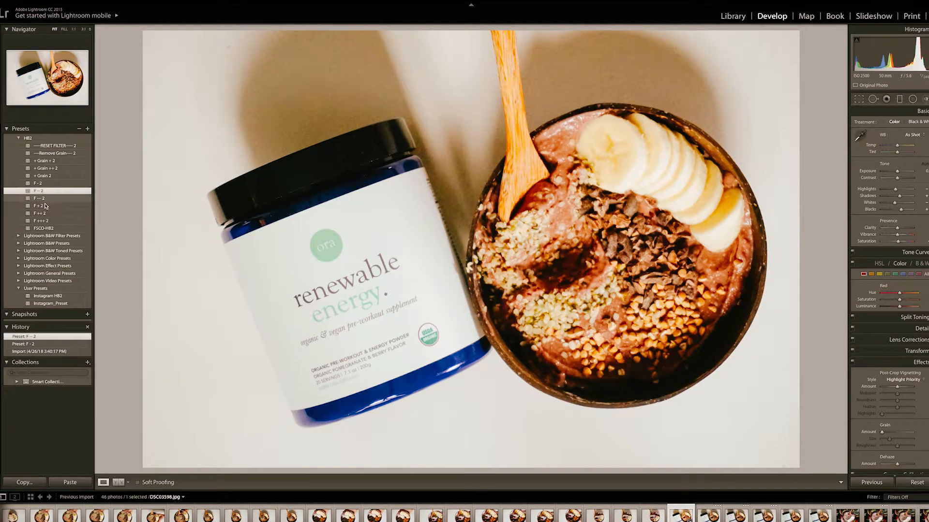
pyautogui.click(42, 213)
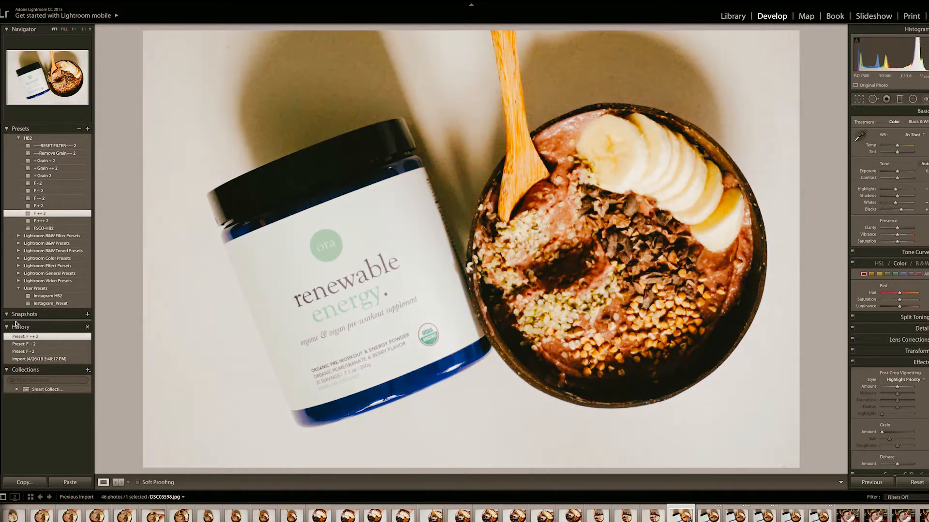
pyautogui.click(31, 305)
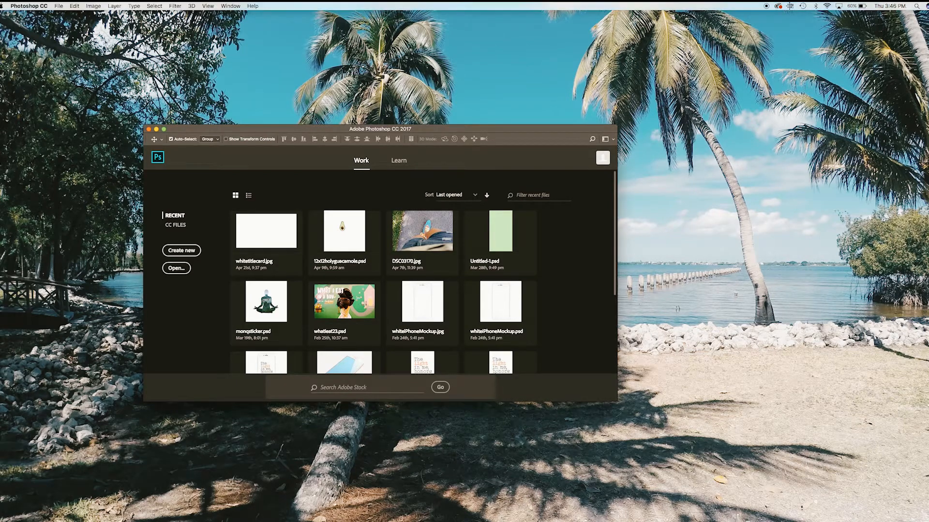
# Create a new 1920 x 1080 pixel document at 72 ppi in Photoshop, using the HDTV 1080p preset
pyautogui.click(889, 6)
pyautogui.click(889, 6)
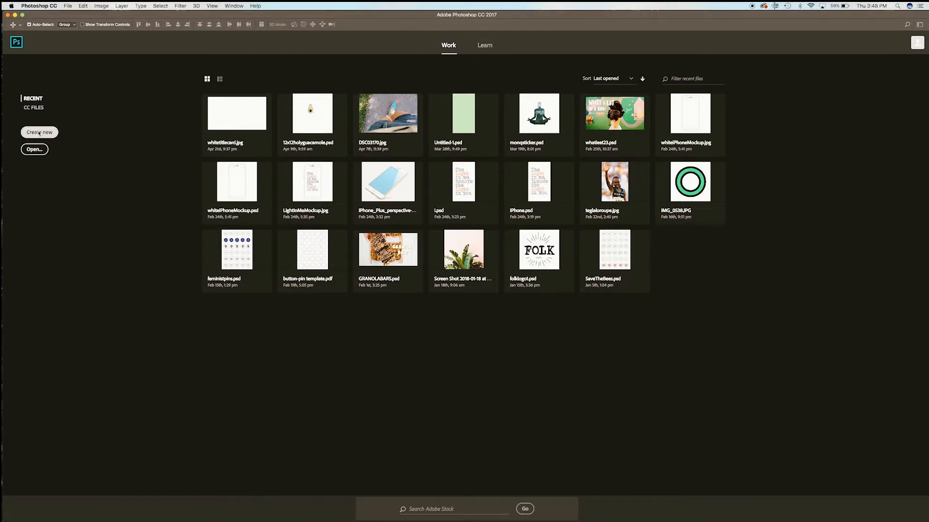
pyautogui.click(39, 132)
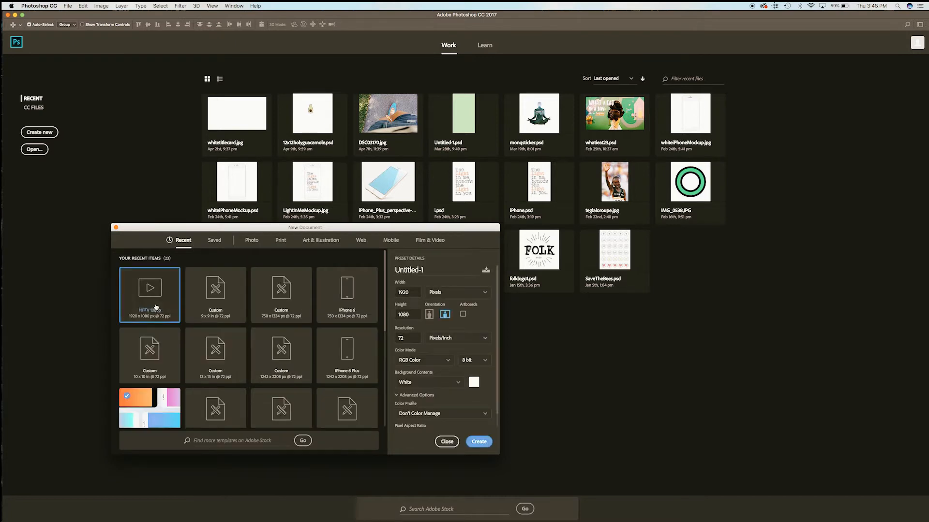
pyautogui.click(482, 444)
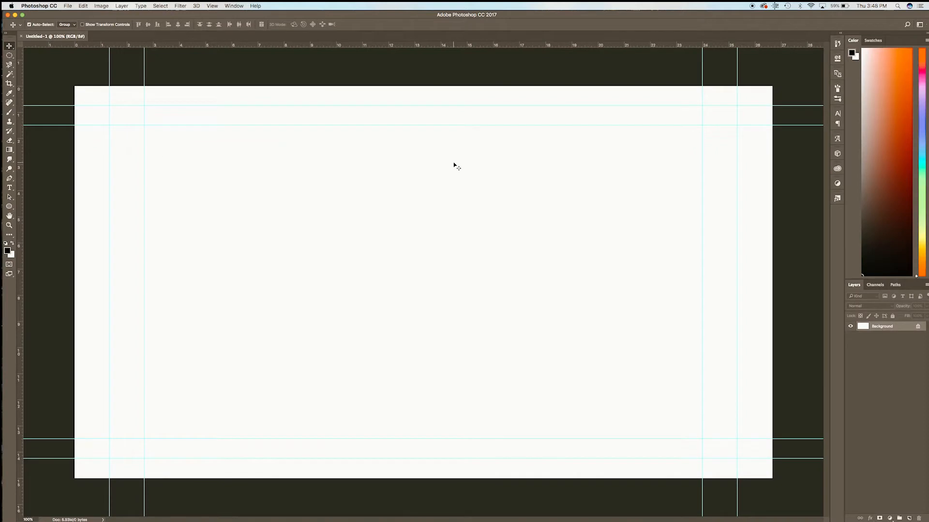
pyautogui.press('super+minus')
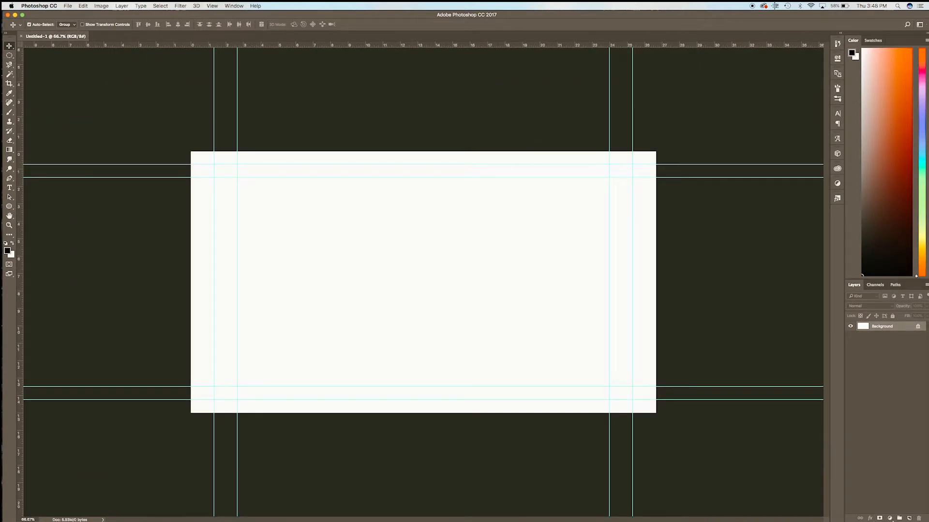
# Switch to Finder and open the FINAL folder inside Videos, 3smoothiebowls, photos
pyautogui.press('super+Tab')
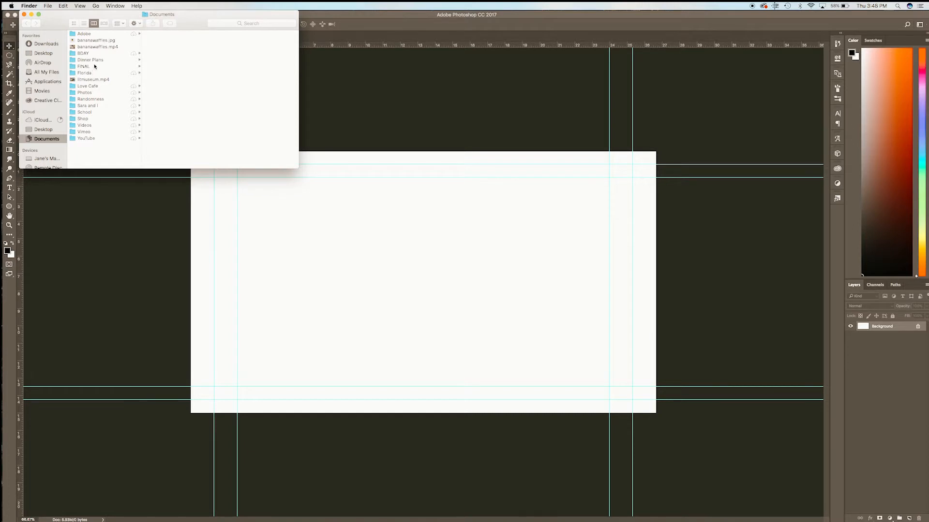
pyautogui.click(84, 126)
pyautogui.click(177, 35)
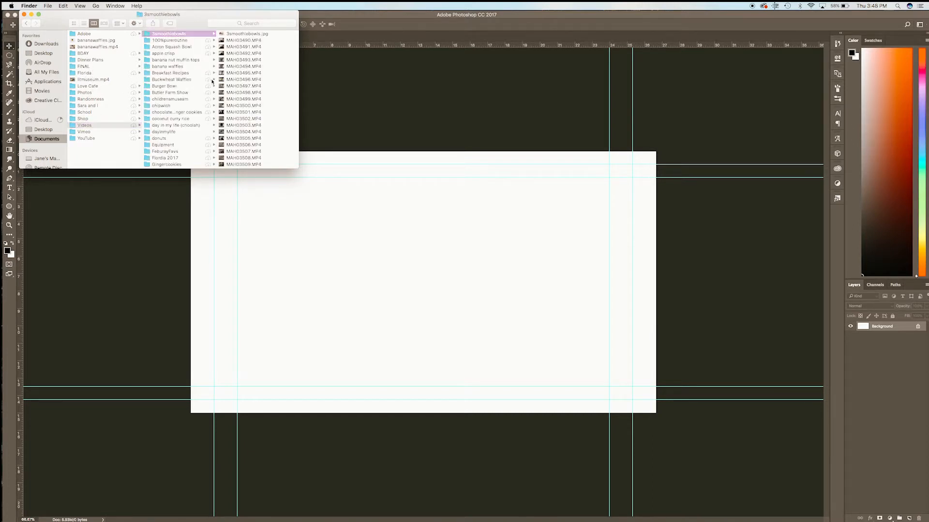
pyautogui.scroll(-5, 234, 121)
pyautogui.click(239, 159)
pyautogui.scroll(-10, 255, 153)
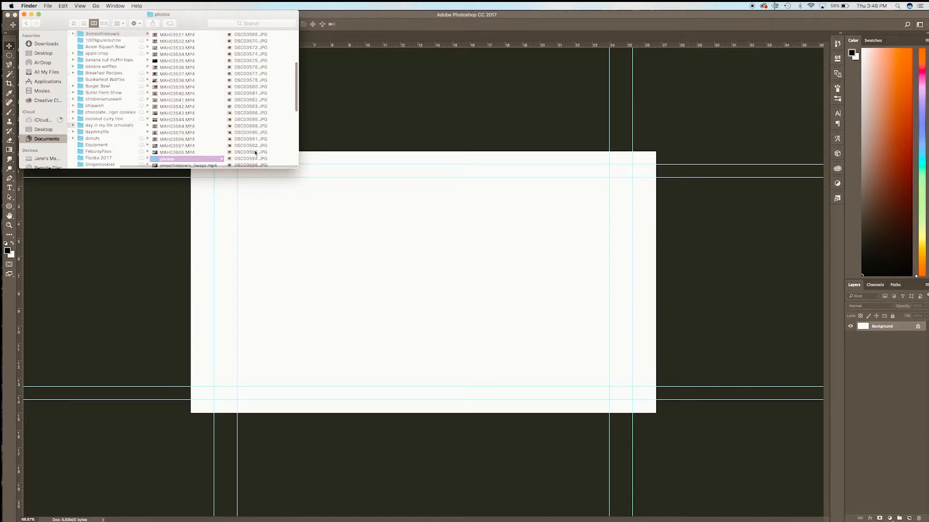
pyautogui.click(249, 165)
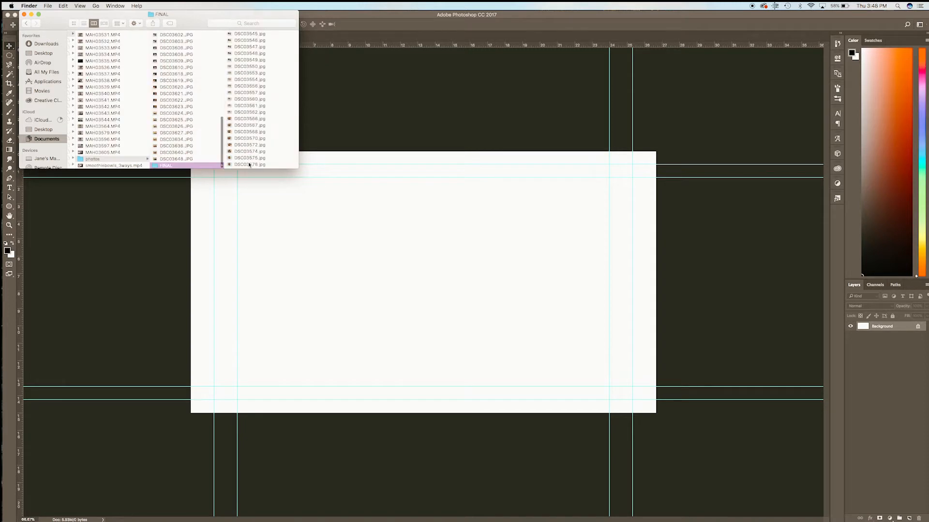
# Preview several edited smoothie bowl photos and place DSC03592.jpg into the Photoshop document
pyautogui.click(186, 132)
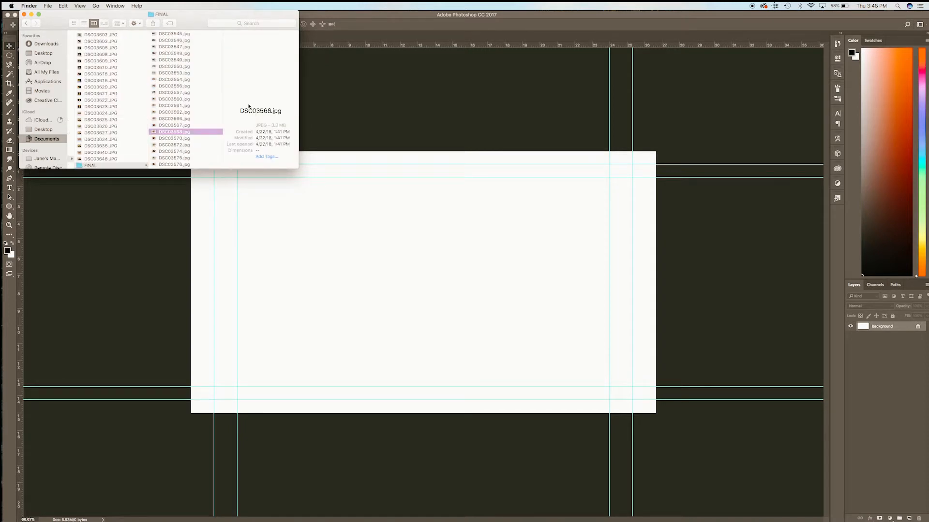
pyautogui.click(186, 93)
pyautogui.click(177, 67)
pyautogui.scroll(-5, 177, 67)
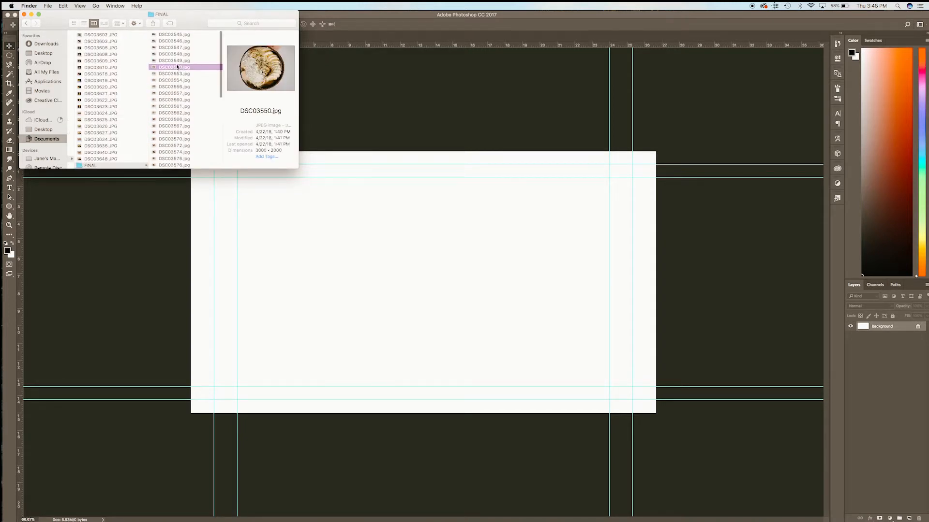
pyautogui.click(174, 140)
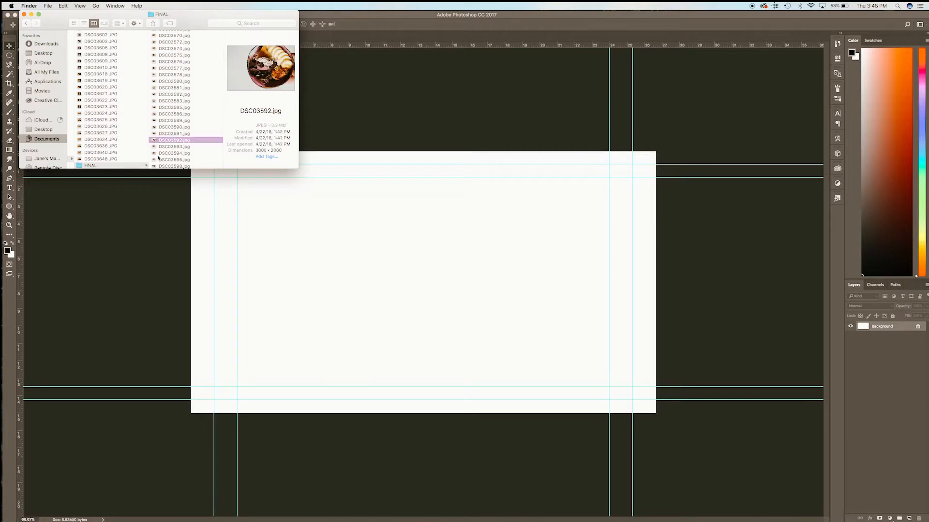
pyautogui.moveTo(169, 141); pyautogui.dragTo(355, 271)
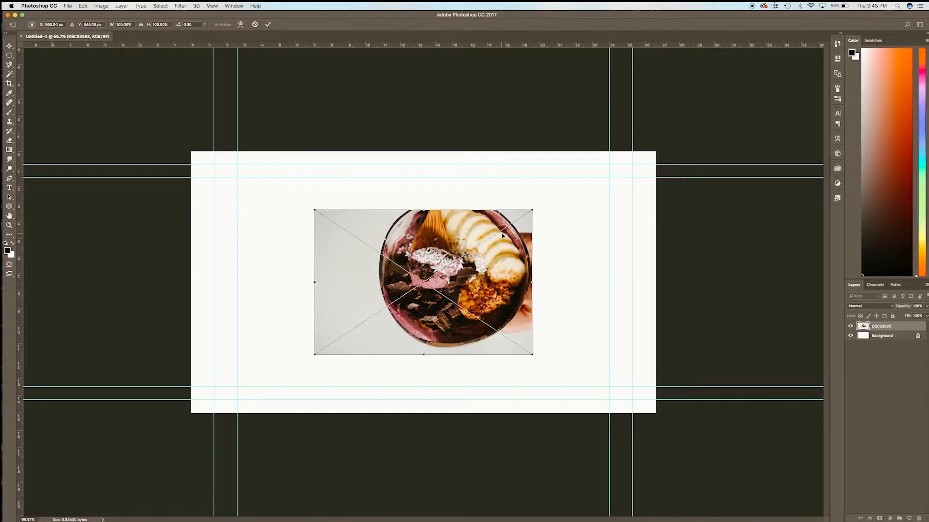
# Enlarge the placed photo to cover the whole canvas and clear all guides from the document
pyautogui.moveTo(533, 211); pyautogui.dragTo(663, 130)
pyautogui.press('Return')
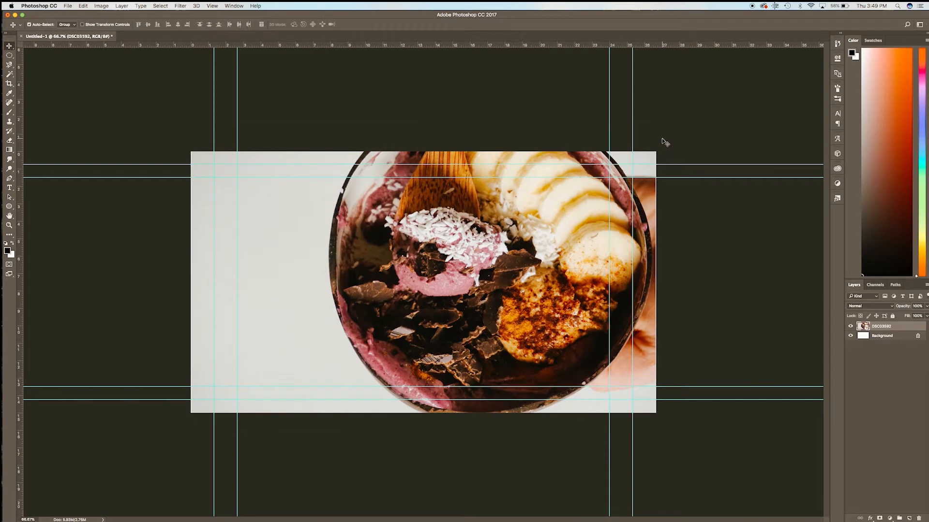
pyautogui.click(212, 6)
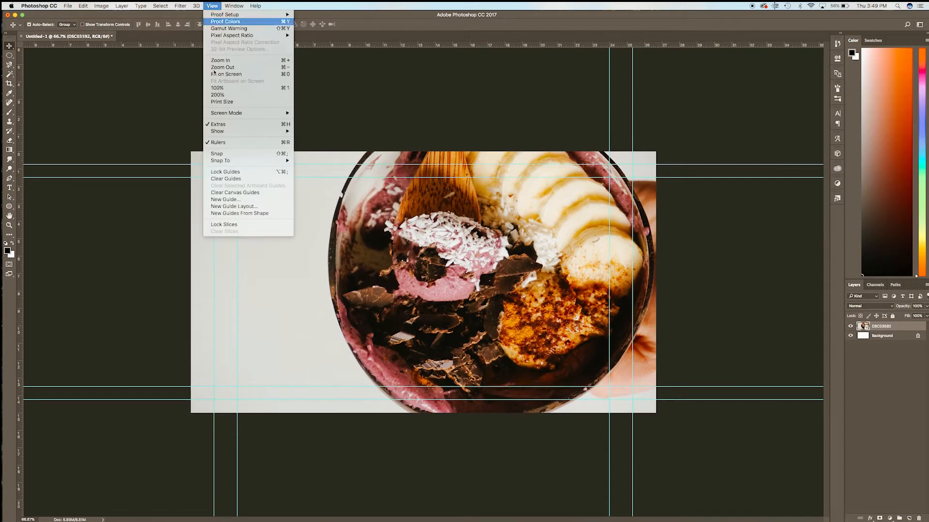
pyautogui.click(222, 178)
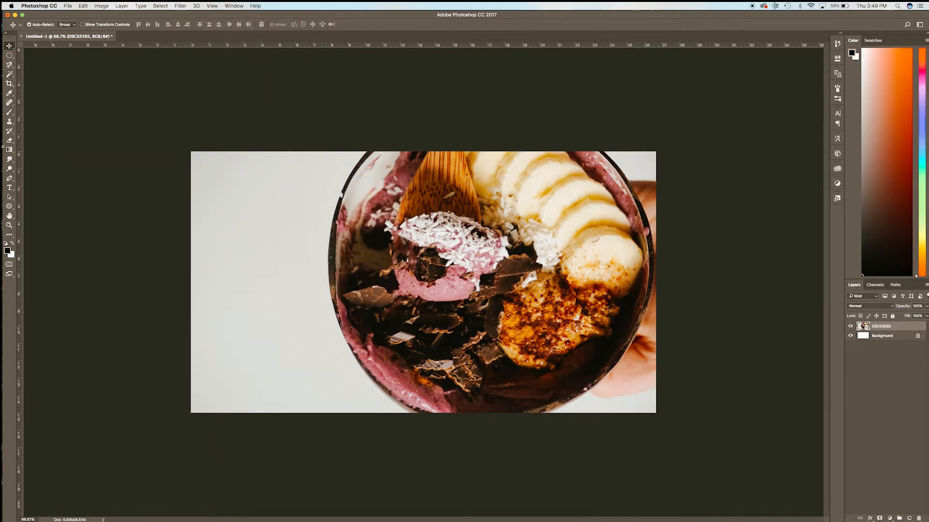
# Add a white text layer reading "smoothie bowl" in the Simplicity font over the photo
pyautogui.press('t')
pyautogui.click(357, 239)
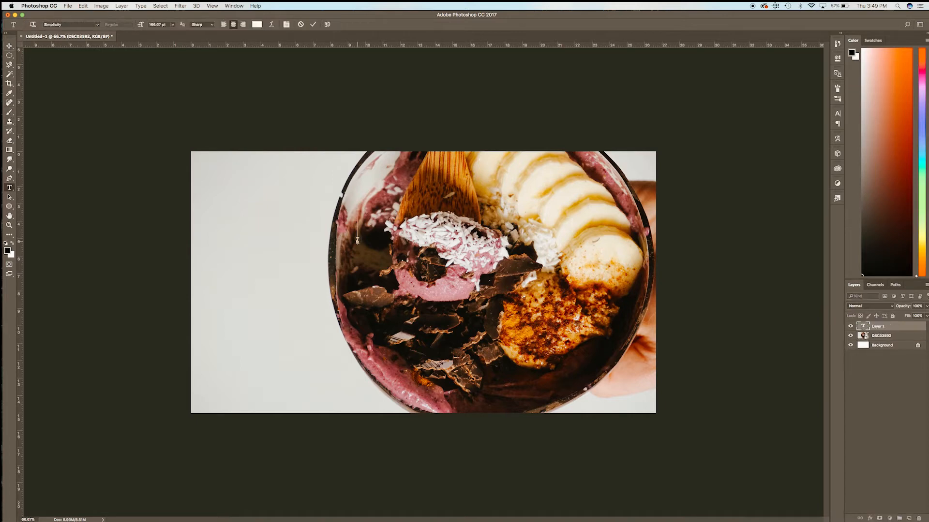
pyautogui.write('smoothie bowl')
pyautogui.press('super+Return')
pyautogui.press('v')
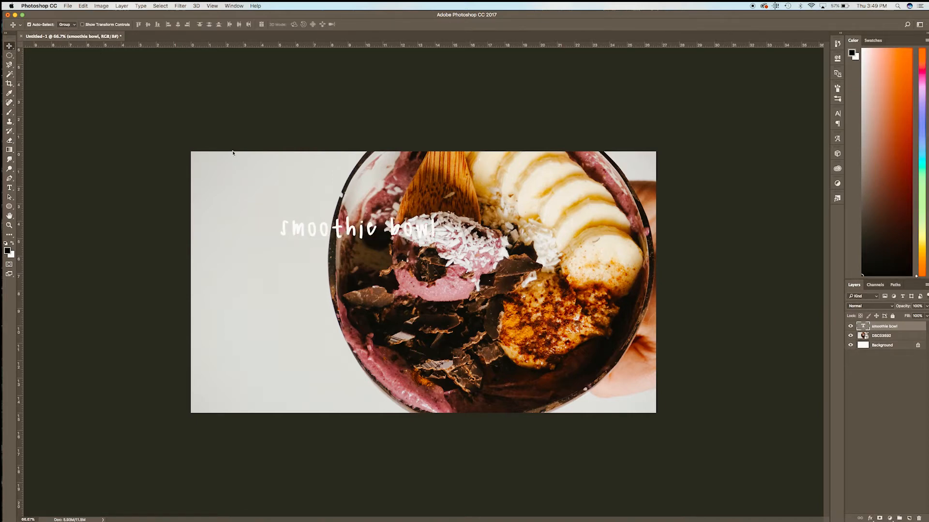
# Move the "smoothie bowl" text toward the photo's upper-left area and scale it to about 163%
pyautogui.moveTo(339, 227); pyautogui.dragTo(285, 211)
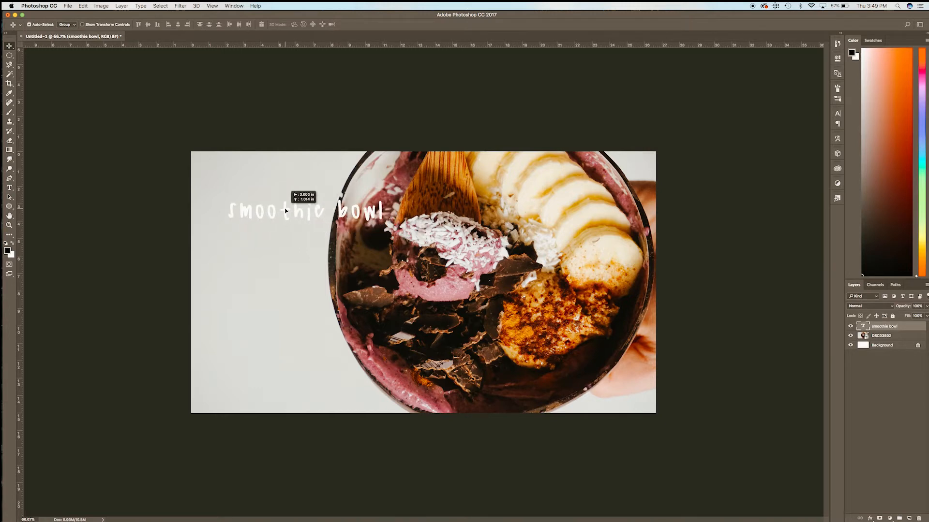
pyautogui.press('super+t')
pyautogui.moveTo(387, 190); pyautogui.dragTo(438, 216)
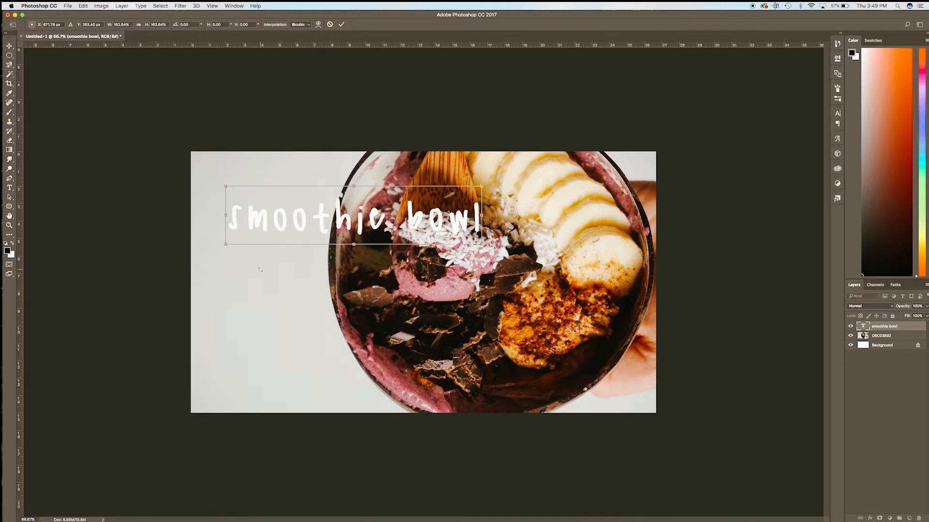
pyautogui.press('Return')
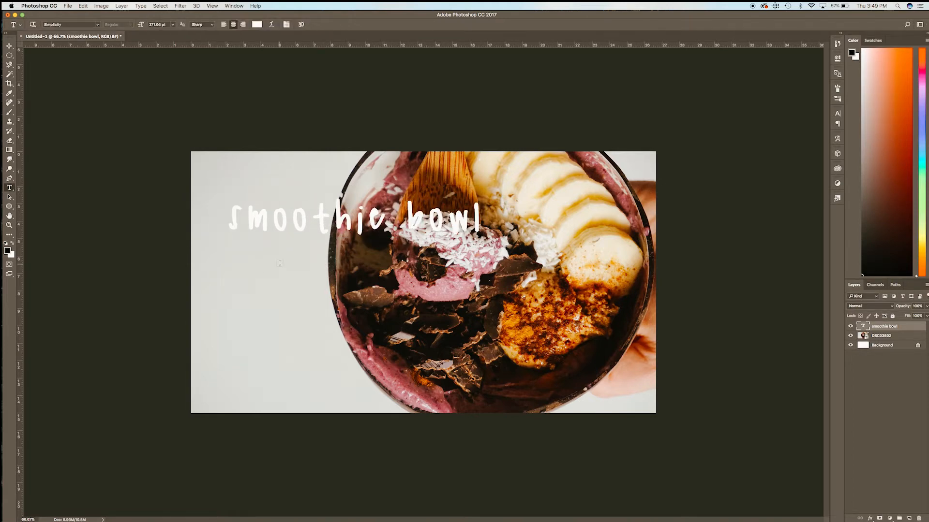
# Add a second text layer reading "recipes" in a bold, rounded font below "smoothie bowl"
pyautogui.click(280, 263)
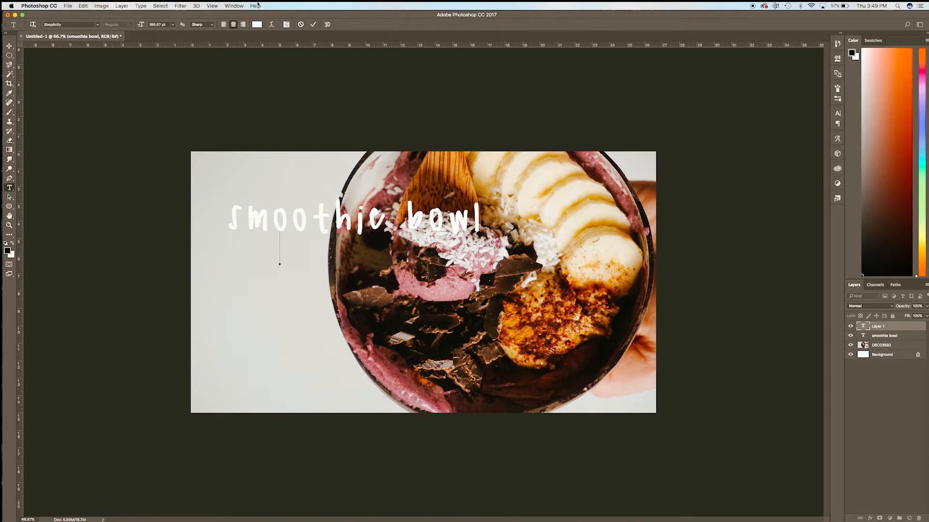
pyautogui.click(97, 25)
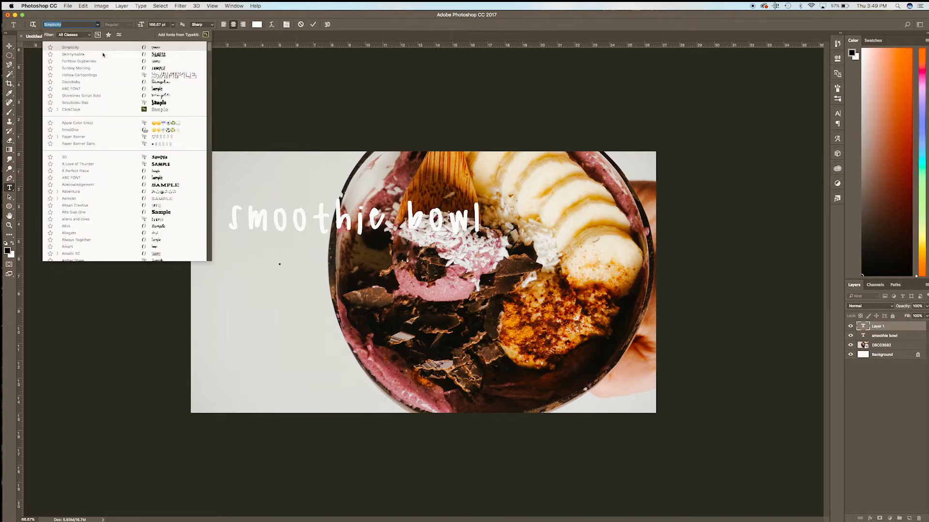
pyautogui.click(119, 105)
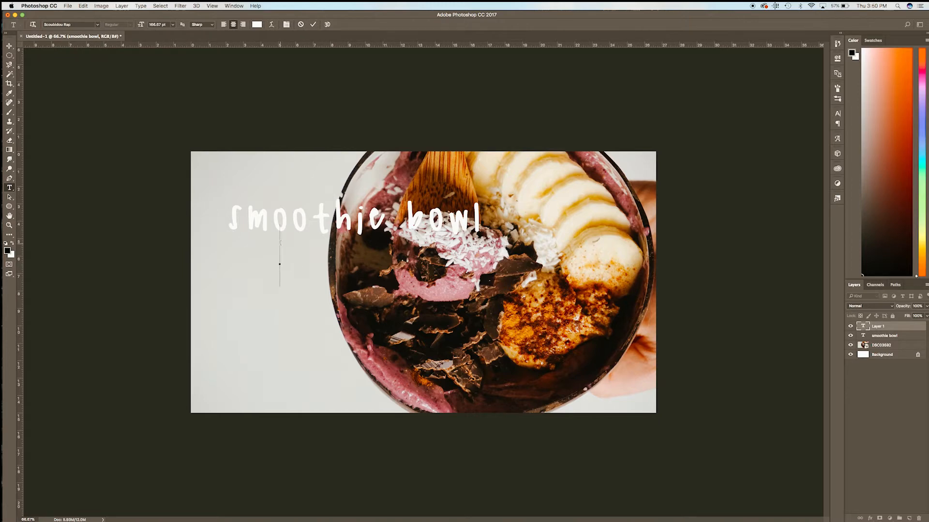
pyautogui.write('recipes')
pyautogui.click(10, 45)
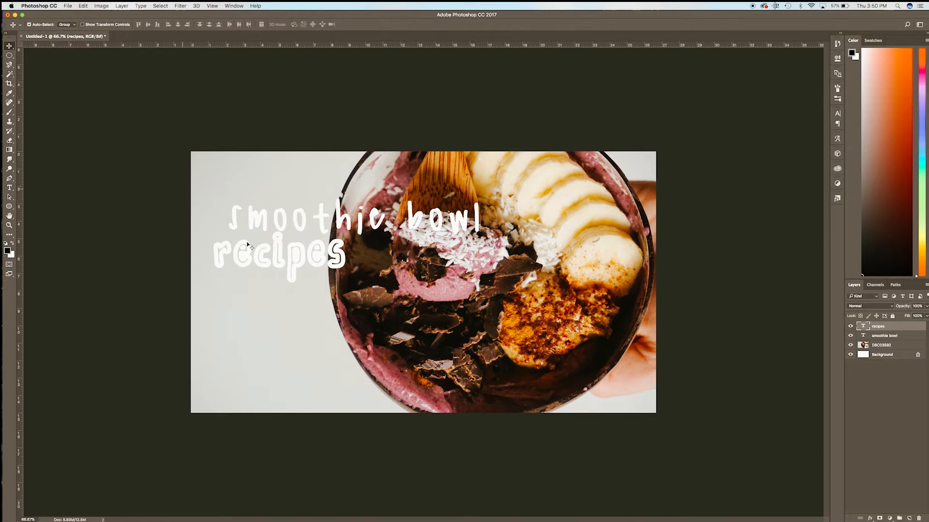
# Position "recipes" beneath "smoothie bowl" and align the two text layers by their horizontal centers
pyautogui.moveTo(282, 264); pyautogui.dragTo(393, 246)
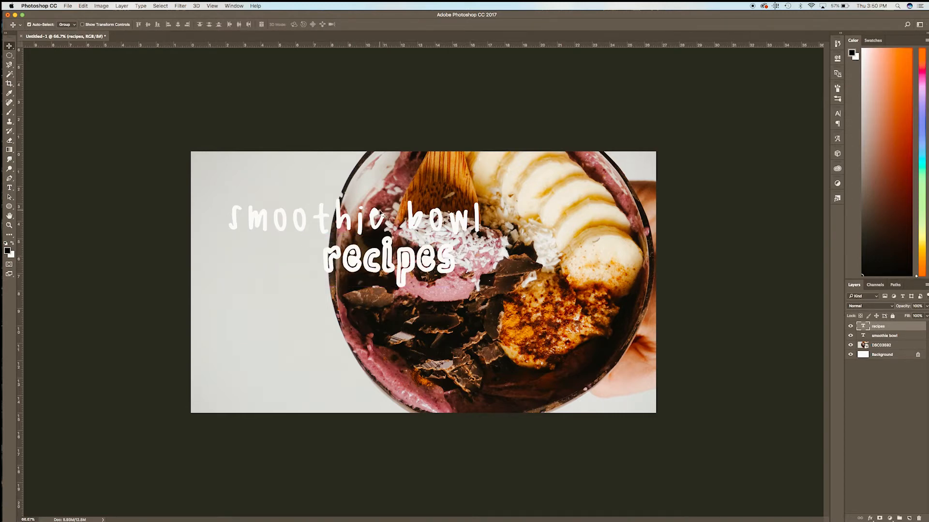
pyautogui.keyDown('shift'); pyautogui.click(382, 214); pyautogui.keyUp('shift')
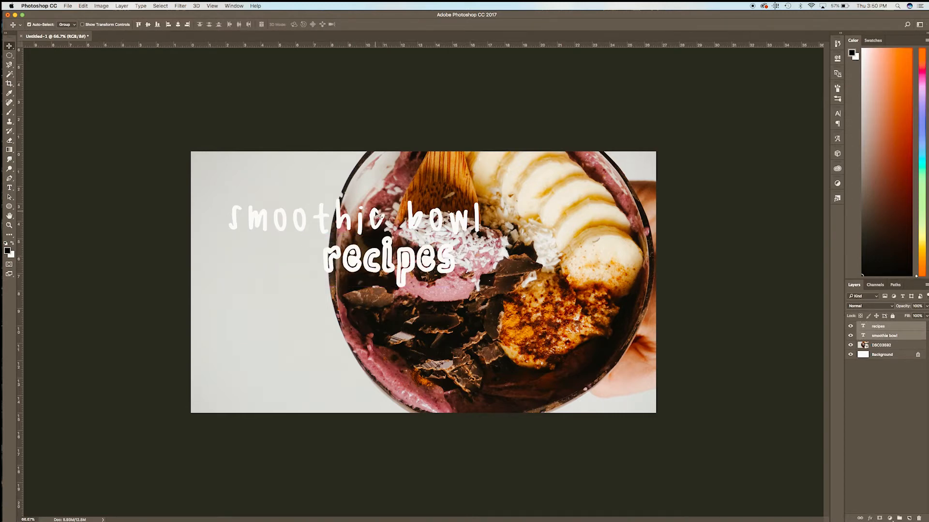
pyautogui.click(187, 25)
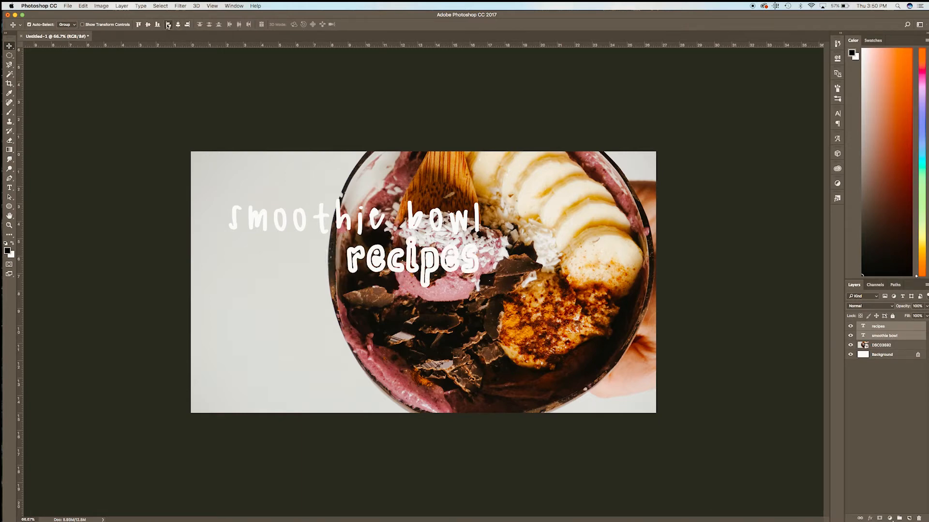
pyautogui.click(168, 25)
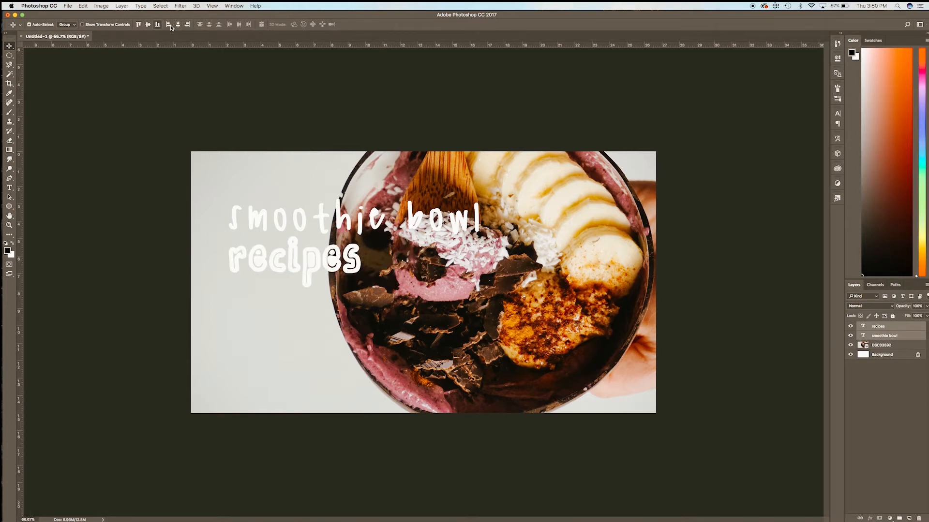
pyautogui.click(177, 25)
pyautogui.click(240, 108)
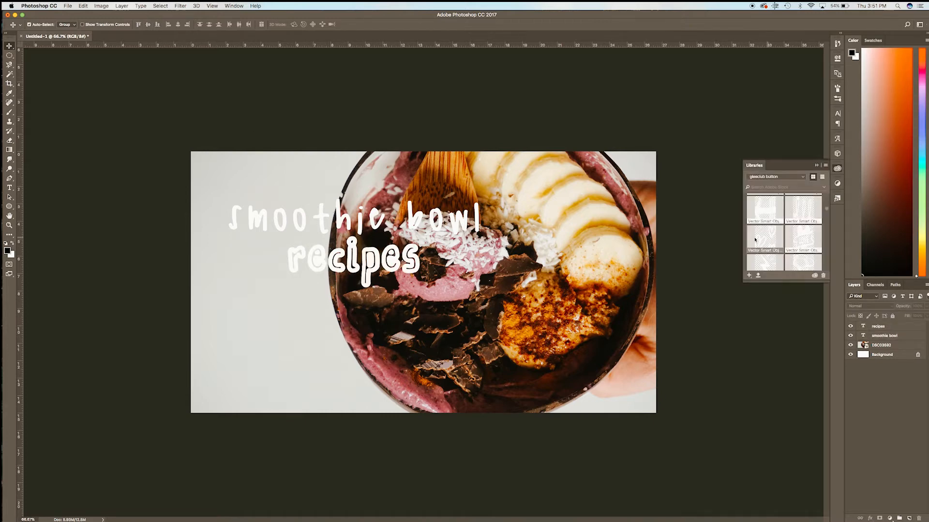
# Place the hearts vector graphic from the gleeclub button library just to the right of the word "recipes"
pyautogui.moveTo(754, 239); pyautogui.dragTo(521, 303)
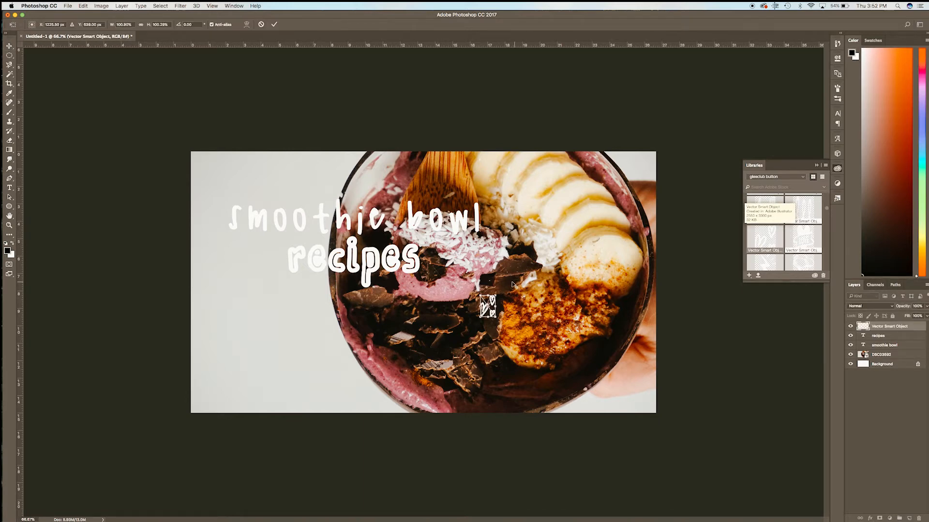
pyautogui.moveTo(498, 294); pyautogui.dragTo(449, 272)
pyautogui.press('Return')
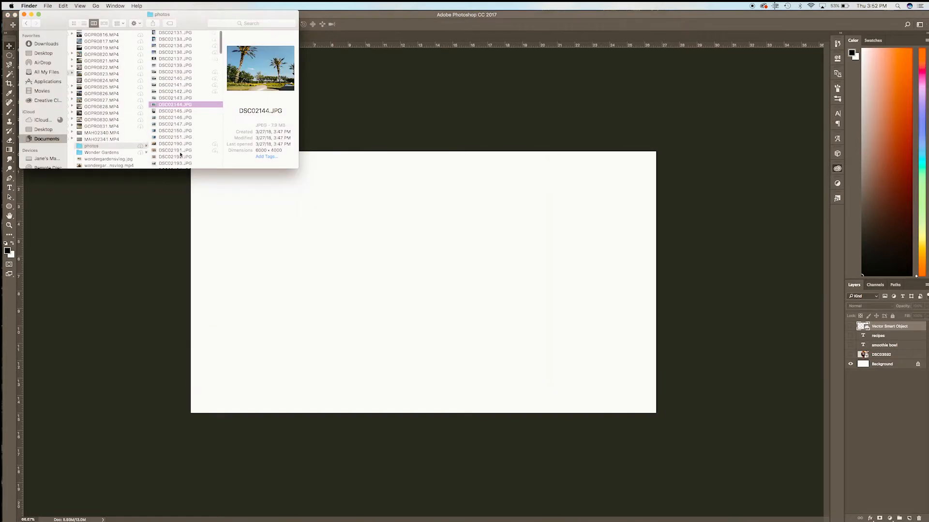
# Place DSC02147.jpg from the FINAL photos folder into the document and scale it to about 224% so it covers the canvas
pyautogui.scroll(-10, 180, 154)
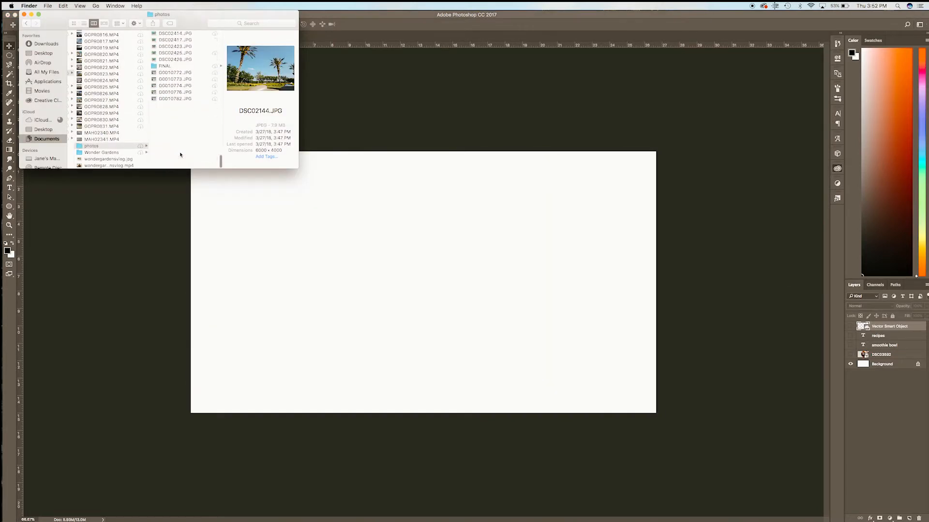
pyautogui.click(170, 132)
pyautogui.click(242, 40)
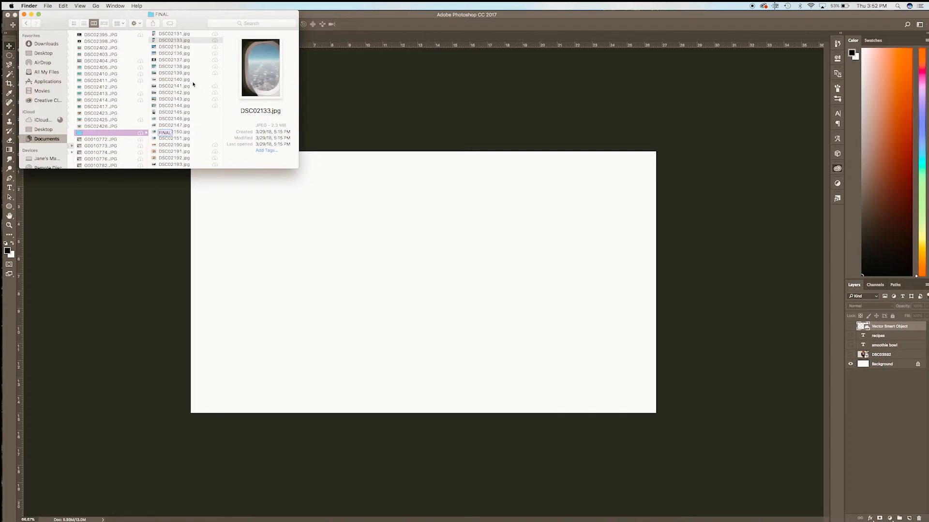
pyautogui.click(188, 79)
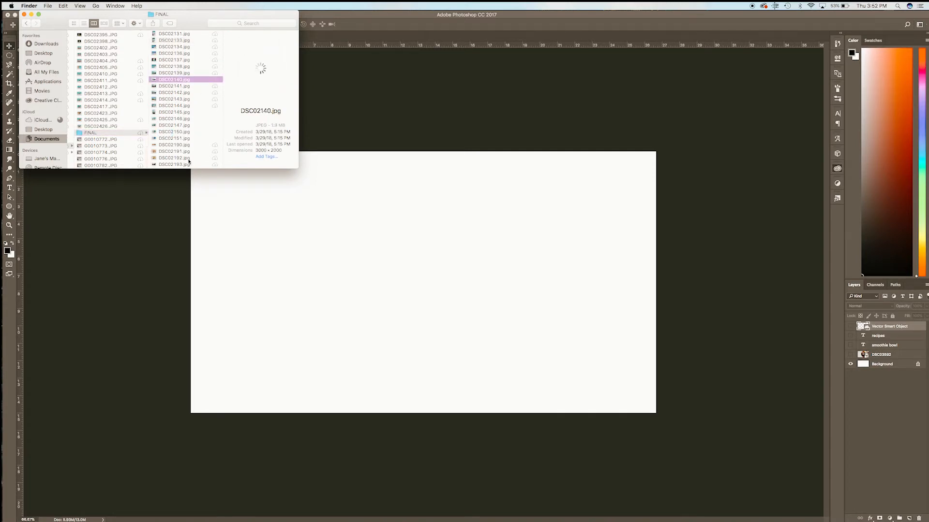
pyautogui.click(182, 112)
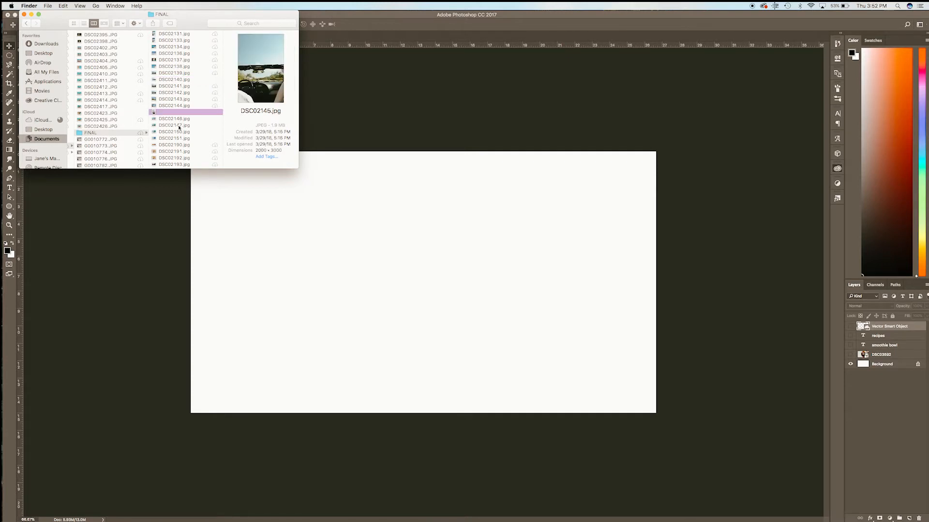
pyautogui.press('Down')
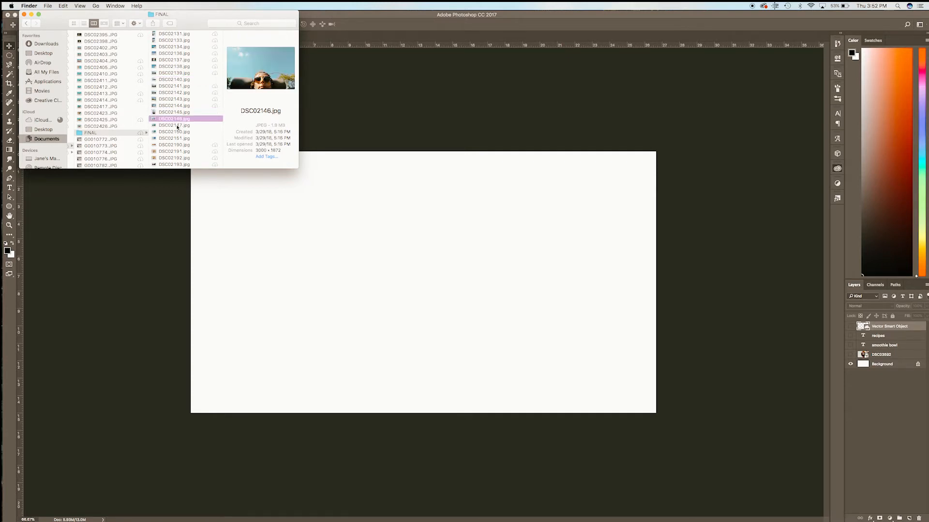
pyautogui.click(177, 126)
pyautogui.moveTo(178, 125); pyautogui.dragTo(385, 271)
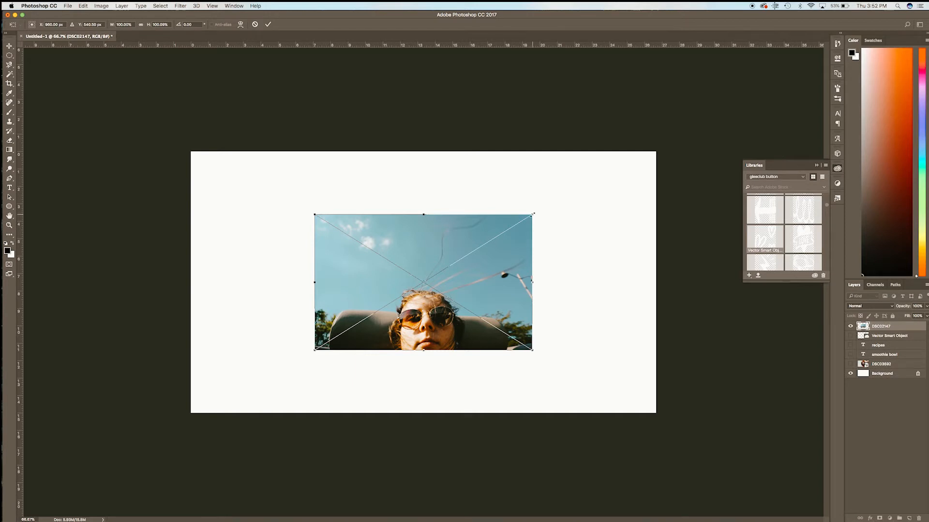
pyautogui.moveTo(541, 210); pyautogui.dragTo(676, 142)
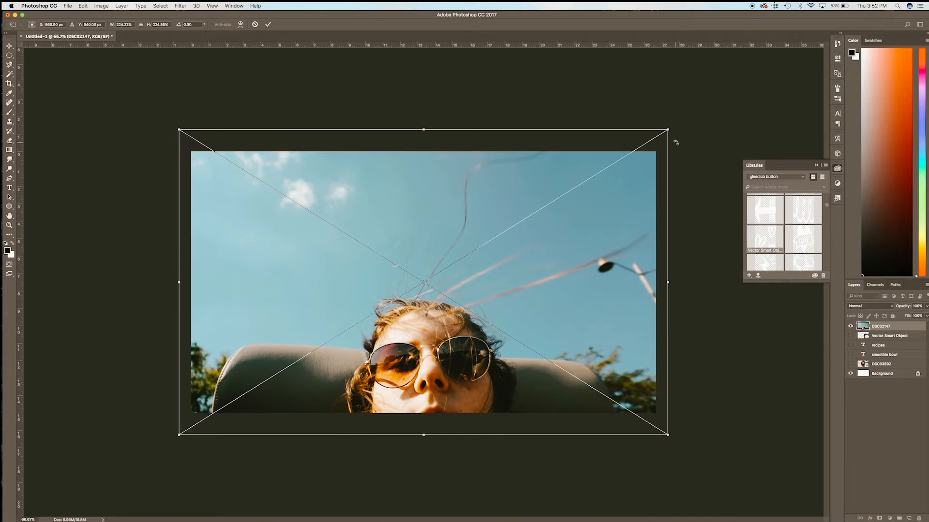
pyautogui.press('Return')
# Add a white "my trip to" text layer in an outlined, hand-drawn all-caps font and move it to the upper middle of the sky
pyautogui.press('t')
pyautogui.click(97, 24)
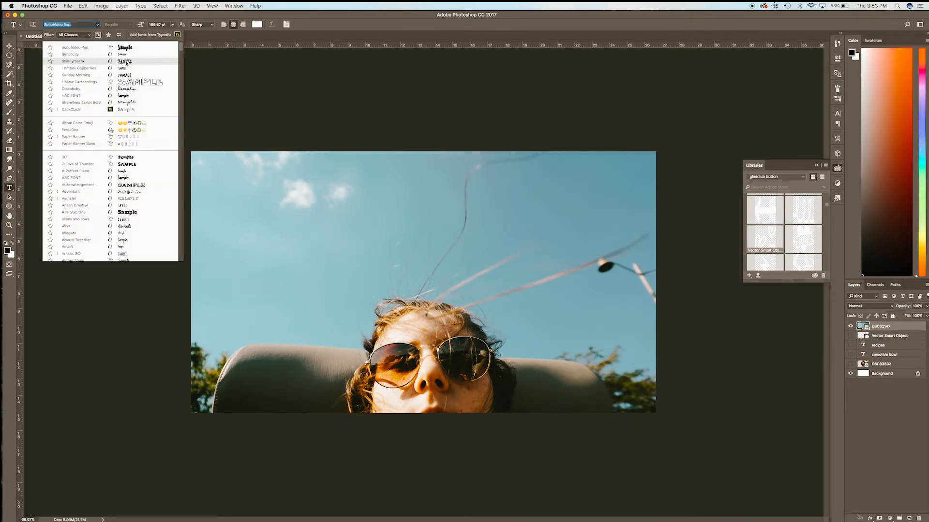
pyautogui.click(128, 61)
pyautogui.click(265, 216)
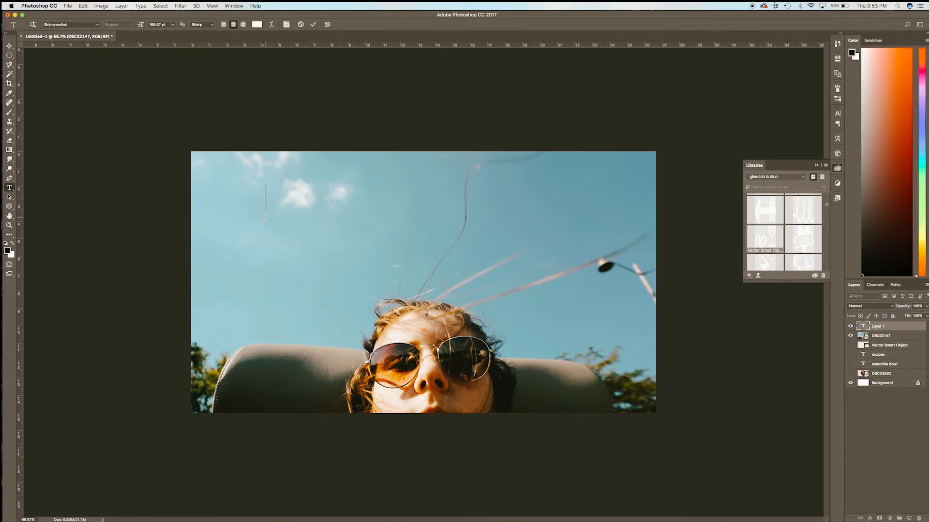
pyautogui.write('MY')
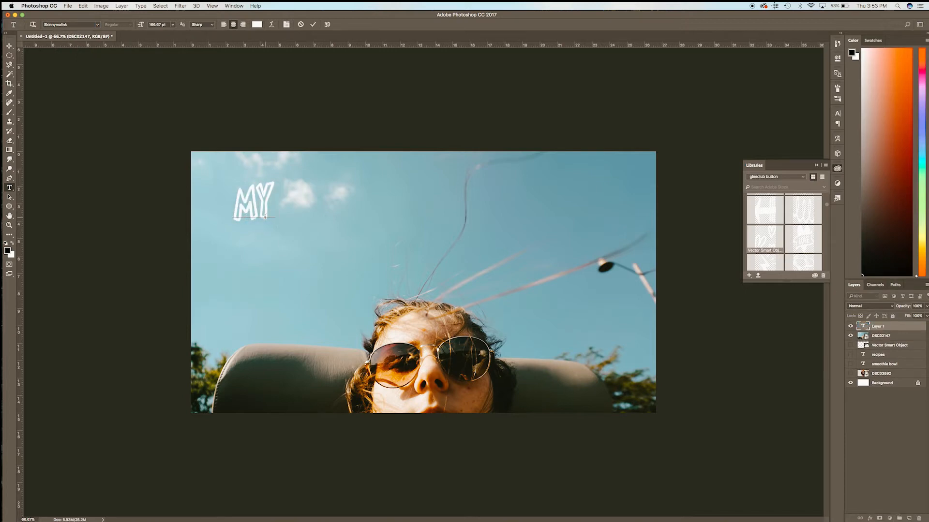
pyautogui.write(' TRIP TO')
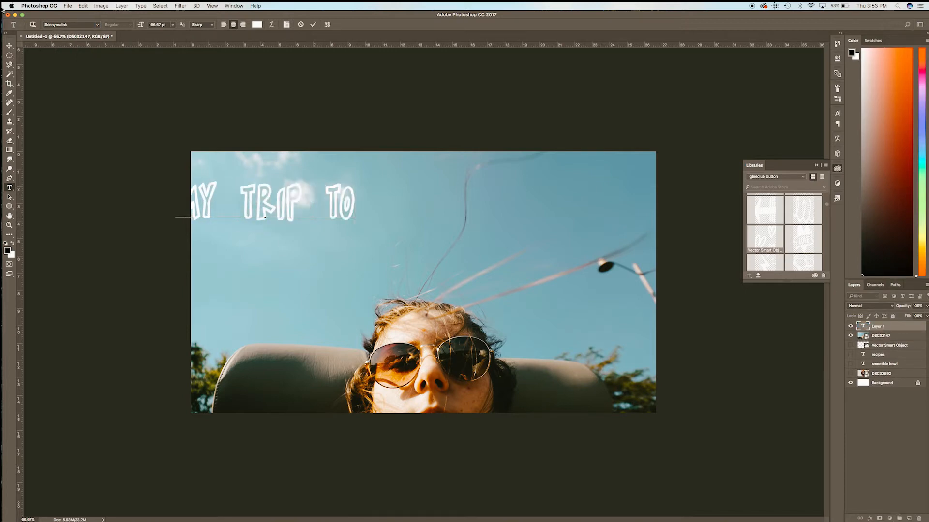
pyautogui.click(9, 46)
pyautogui.moveTo(269, 208); pyautogui.dragTo(424, 214)
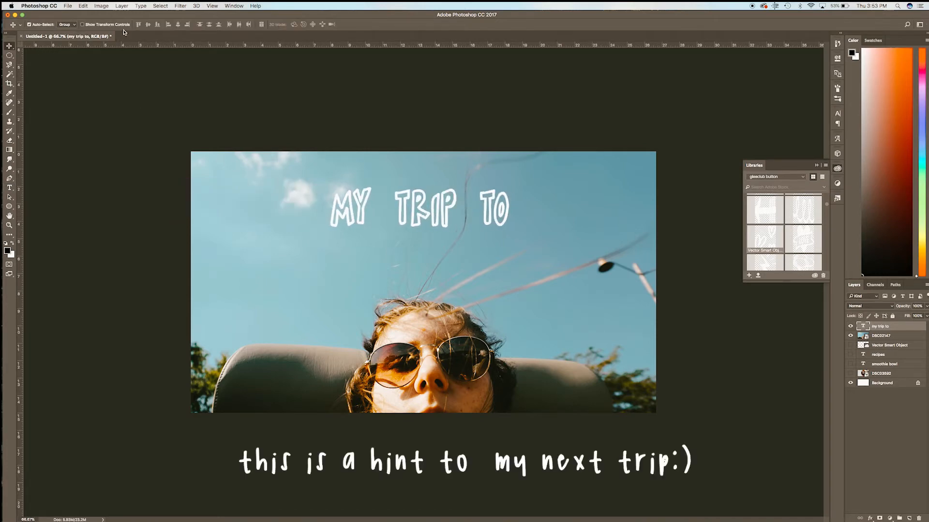
# Add a vertical guide through the horizontal centre of the canvas
pyautogui.click(68, 6)
pyautogui.click(49, 28)
pyautogui.click(211, 6)
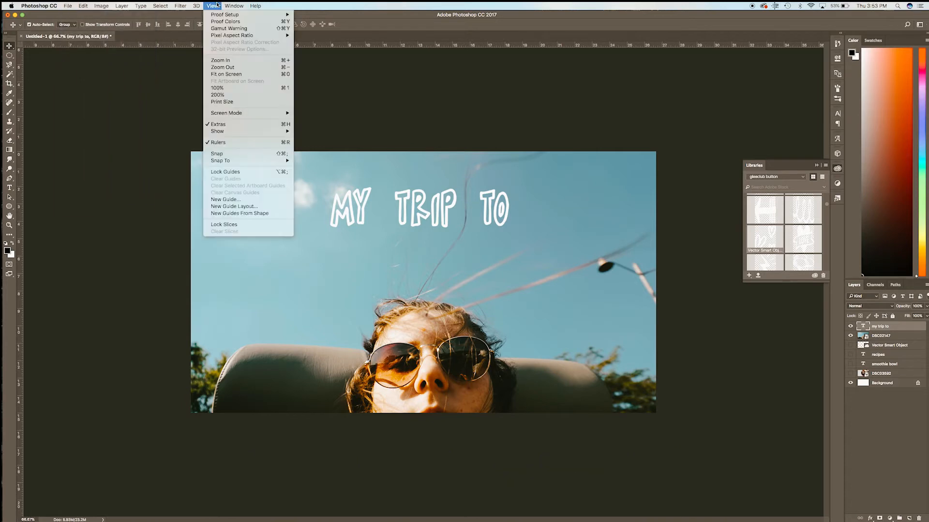
pyautogui.click(222, 199)
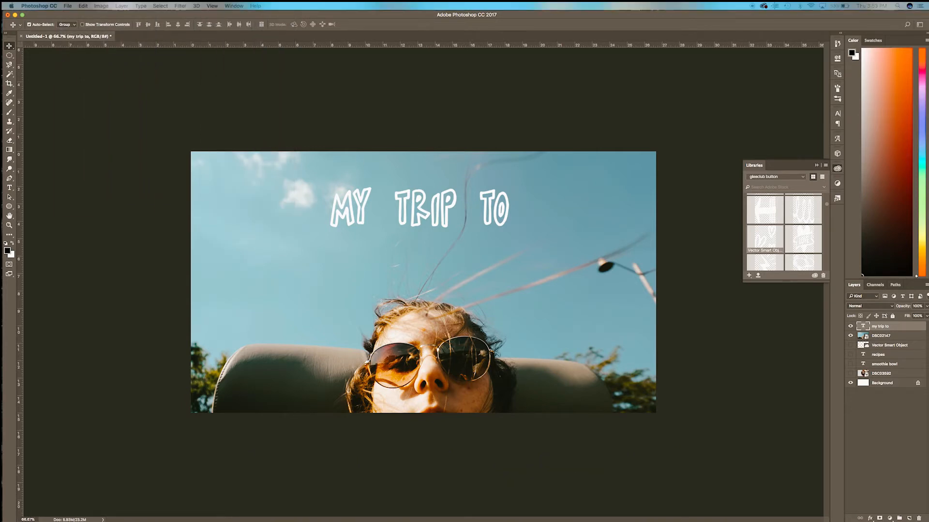
pyautogui.moveTo(195, 331); pyautogui.dragTo(387, 272)
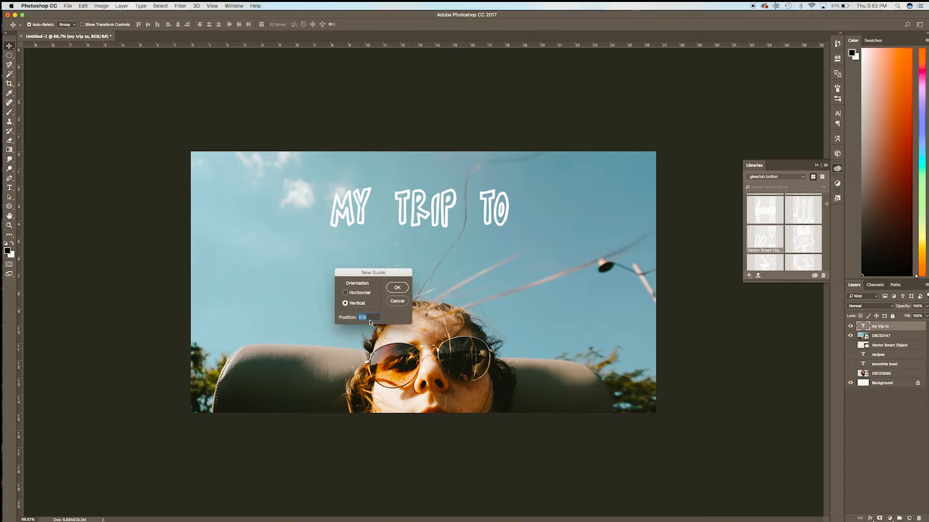
pyautogui.press('BackSpace')
pyautogui.press('Return')
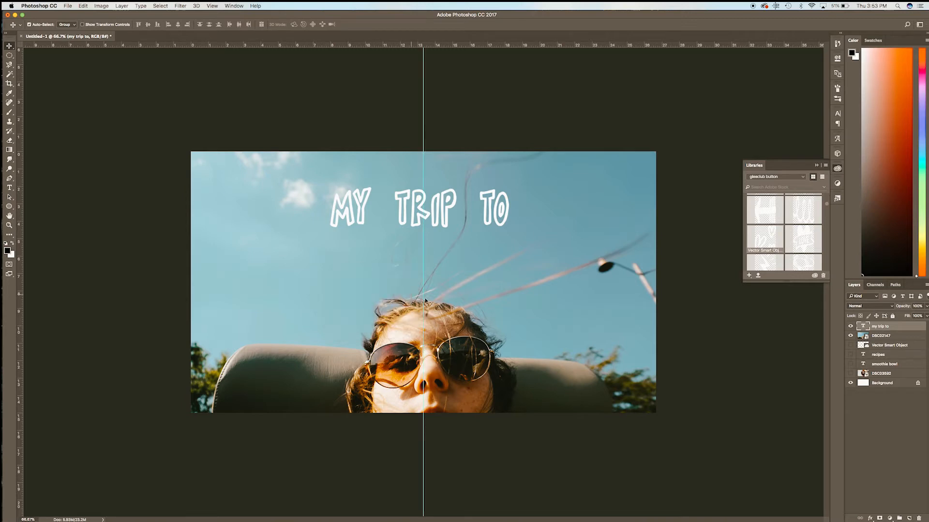
# Nudge the "my trip to" text slightly right until its midpoint sits on the vertical centre guide
pyautogui.press('super+t')
pyautogui.press('Right')
pyautogui.press('Right')
pyautogui.press('Right')
pyautogui.press('Right')
pyautogui.press('Right')
pyautogui.press('Right')
pyautogui.press('Right')
pyautogui.press('Right')
pyautogui.press('Right')
pyautogui.press('Right')
pyautogui.press('Right')
pyautogui.press('Right')
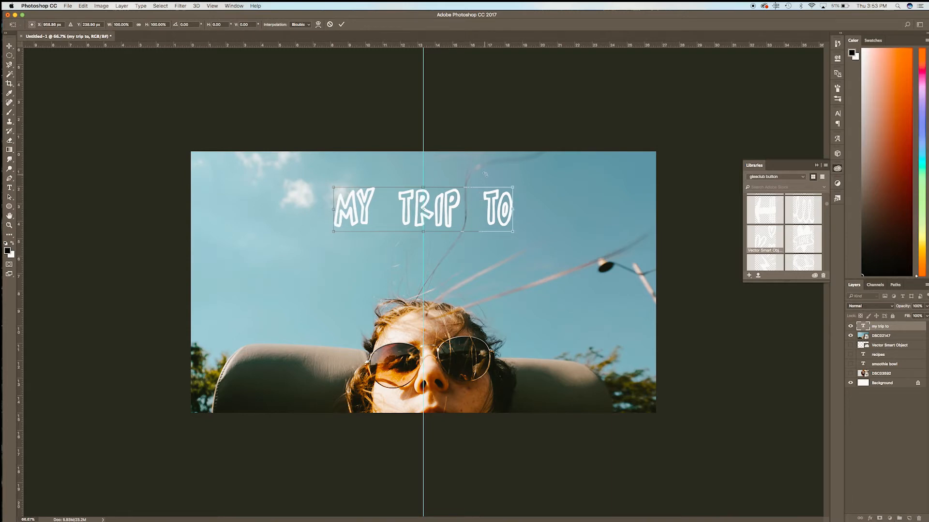
pyautogui.press('Return')
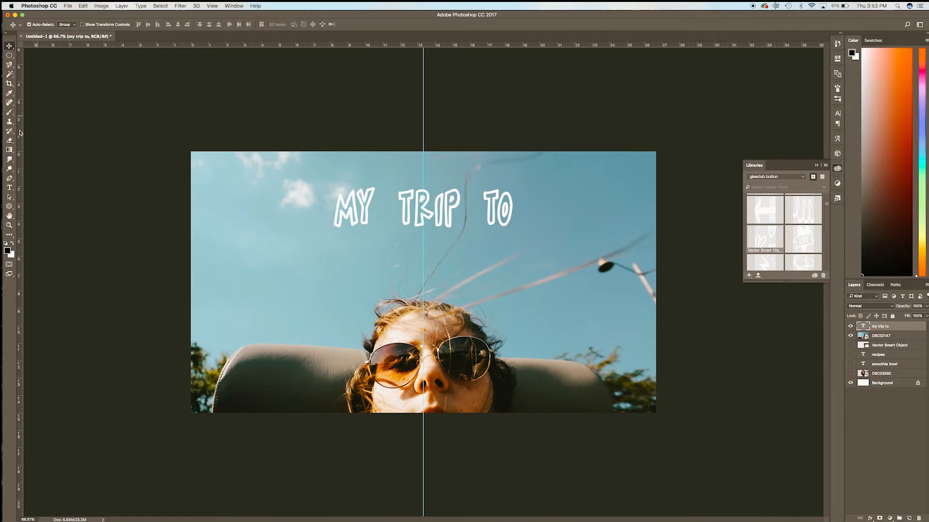
# Add a separate white text layer reading "colorado" in the Shorelines Script Bold font
pyautogui.click(9, 187)
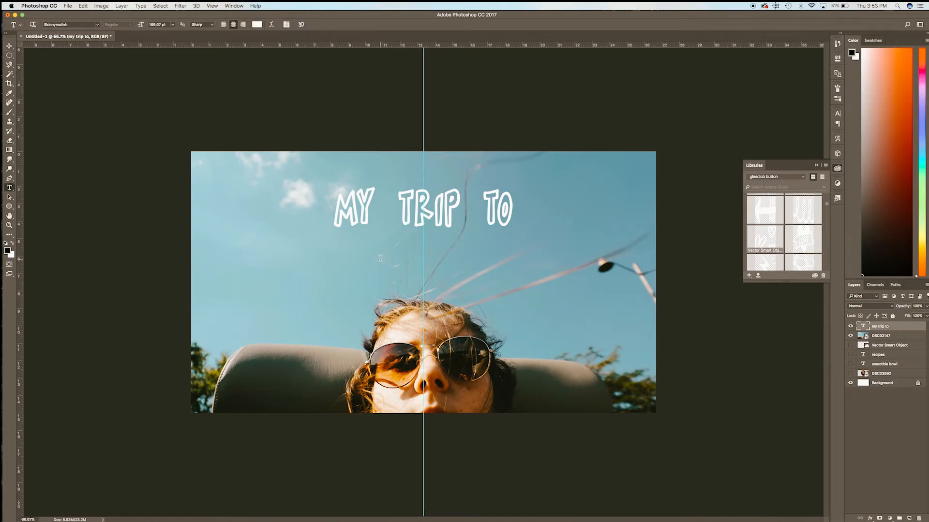
pyautogui.click(380, 259)
pyautogui.click(99, 25)
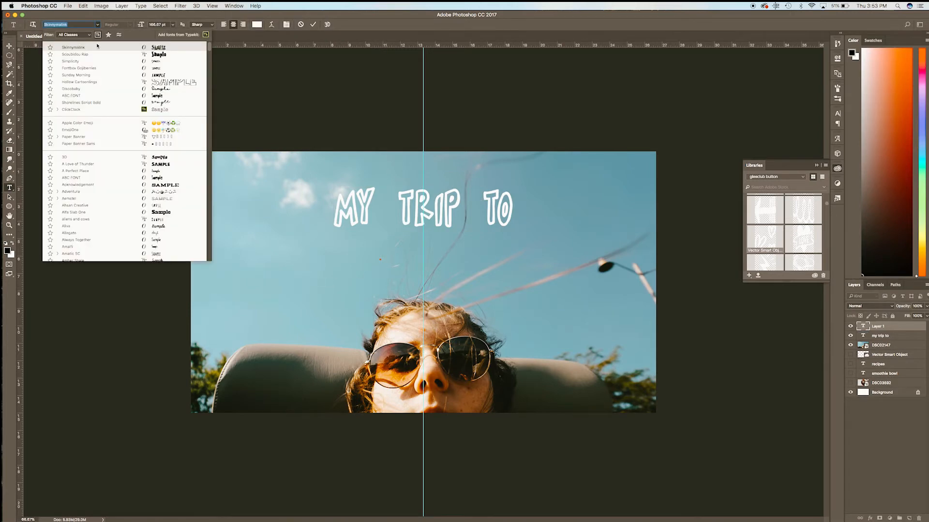
pyautogui.click(130, 103)
pyautogui.write('colorado')
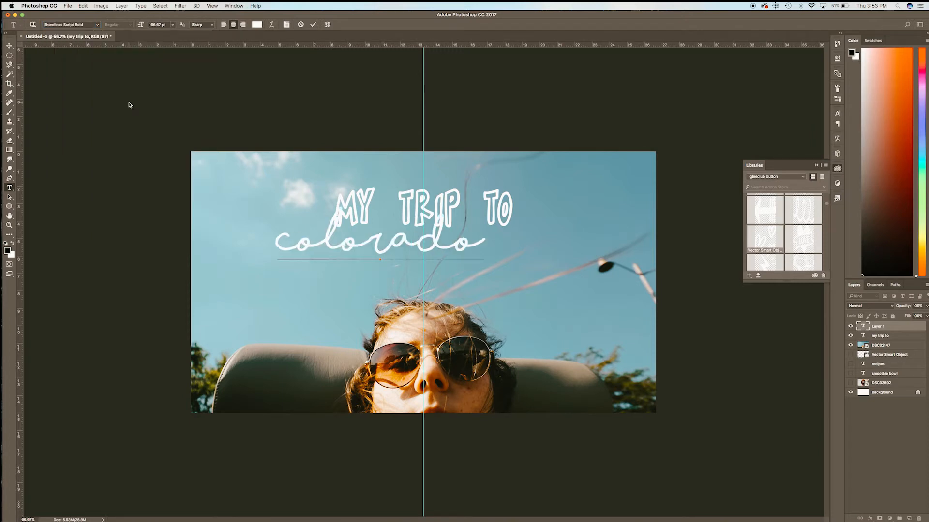
# Move the "colorado" text directly beneath "my trip to" and centre it on the vertical guide
pyautogui.click(11, 52)
pyautogui.click(10, 45)
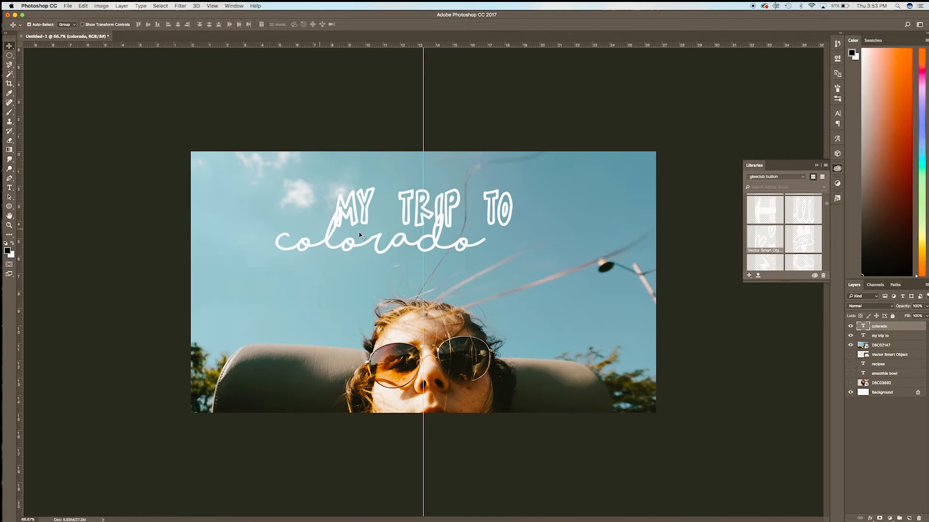
pyautogui.moveTo(380, 239); pyautogui.dragTo(423, 252)
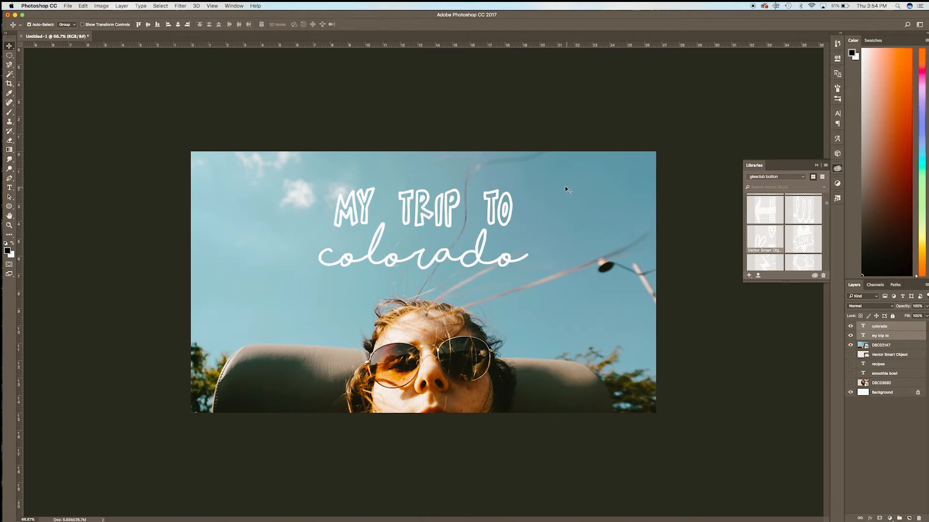
# Enlarge the "my trip to" and "colorado" text layers together proportionally, keeping them centred above the face
pyautogui.press('super+t')
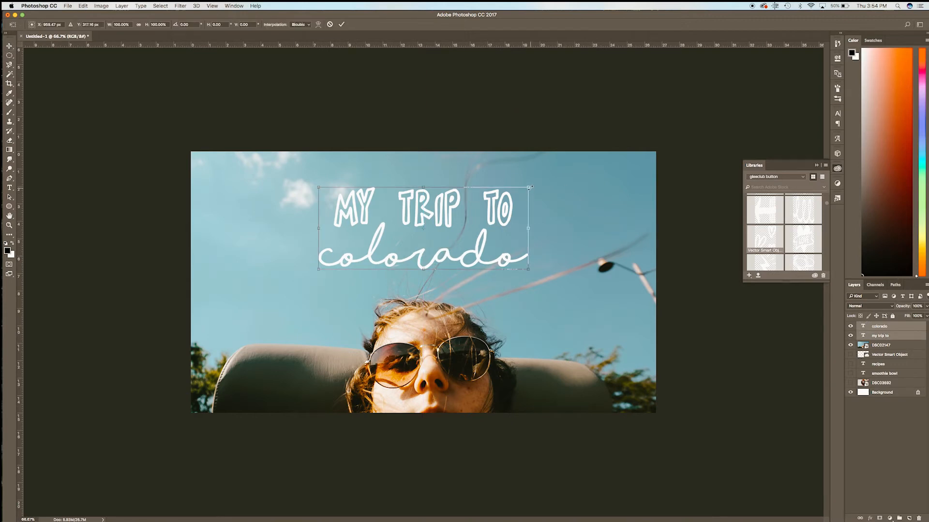
pyautogui.moveTo(529, 187); pyautogui.dragTo(553, 177)
pyautogui.press('Return')
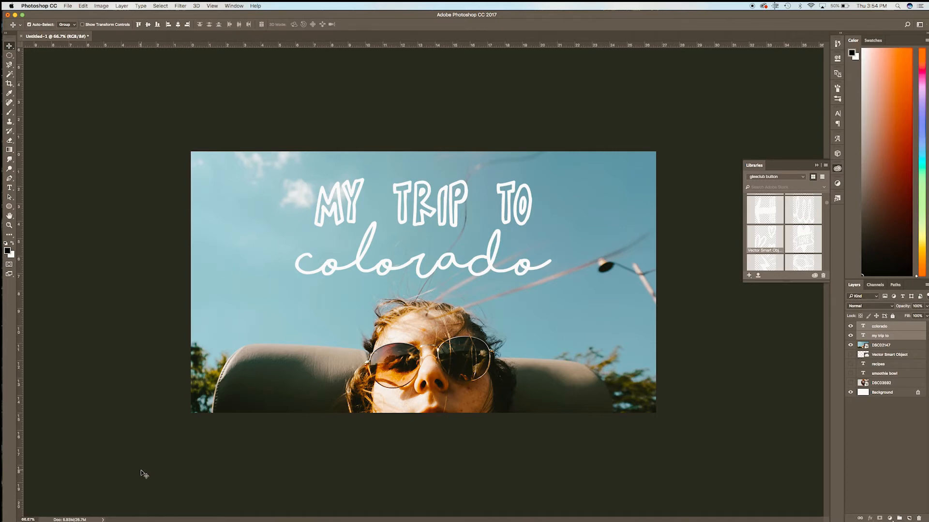
# Duplicate the "colorado" text layer and place the copy below the original in the layer order
pyautogui.click(879, 326)
pyautogui.moveTo(879, 327); pyautogui.dragTo(909, 517)
pyautogui.moveTo(885, 329); pyautogui.dragTo(884, 340)
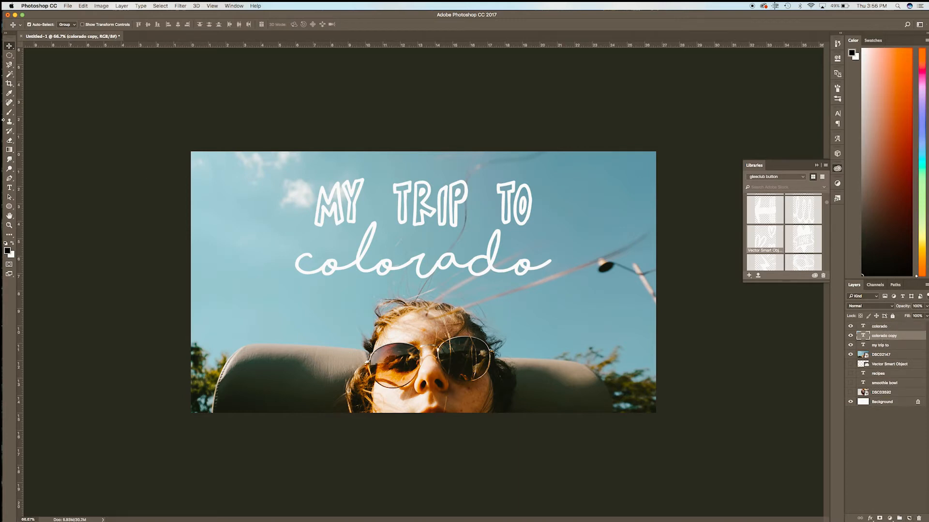
# Recolour the lower "colorado" copy to a brighter version of the orange sampled from the sunglasses, and select the upper white layer for moving
pyautogui.click(9, 188)
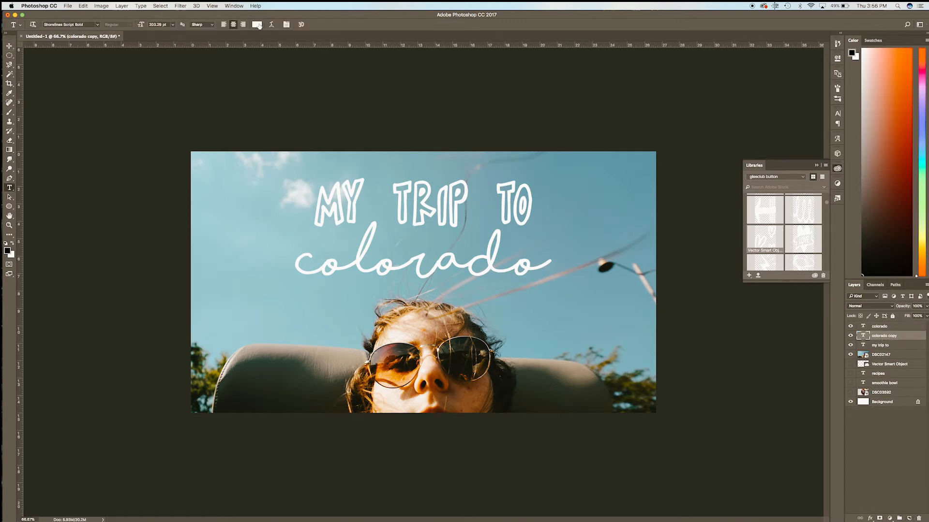
pyautogui.click(258, 25)
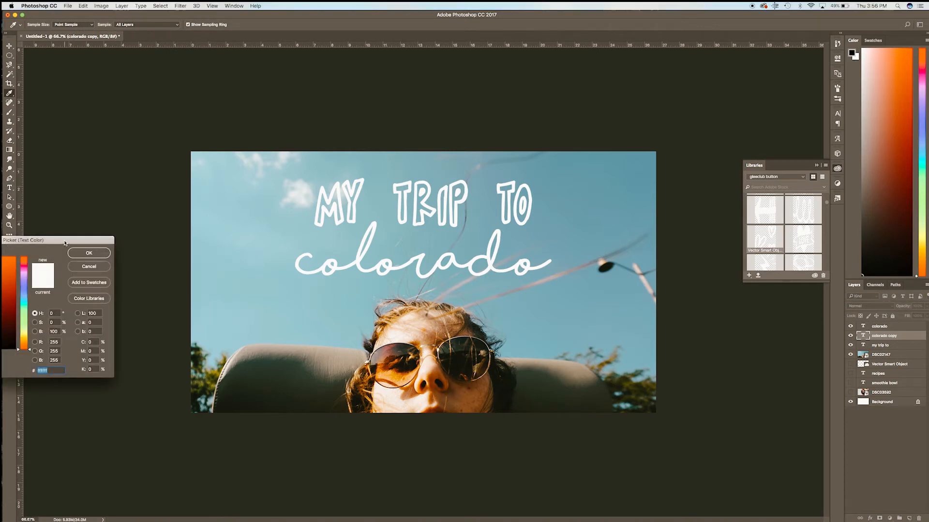
pyautogui.moveTo(64, 242); pyautogui.dragTo(168, 239)
pyautogui.click(396, 380)
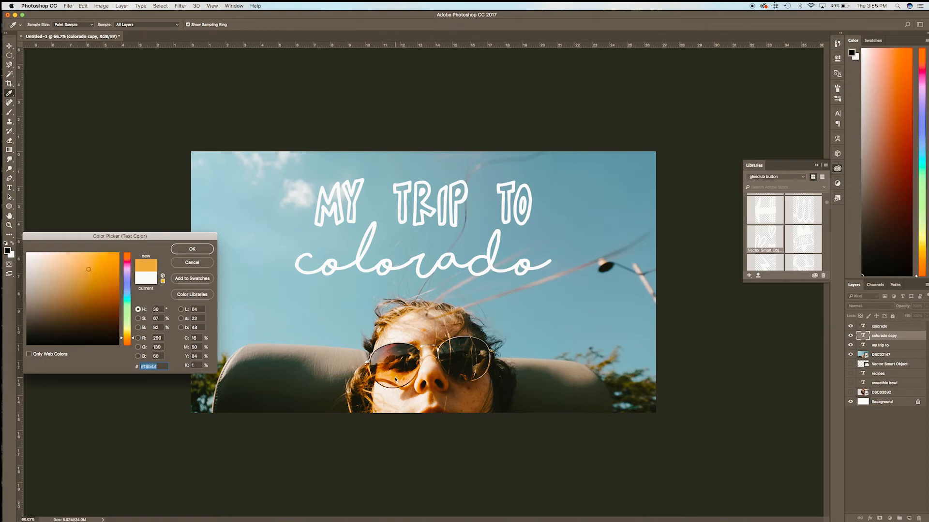
pyautogui.click(87, 258)
pyautogui.click(192, 249)
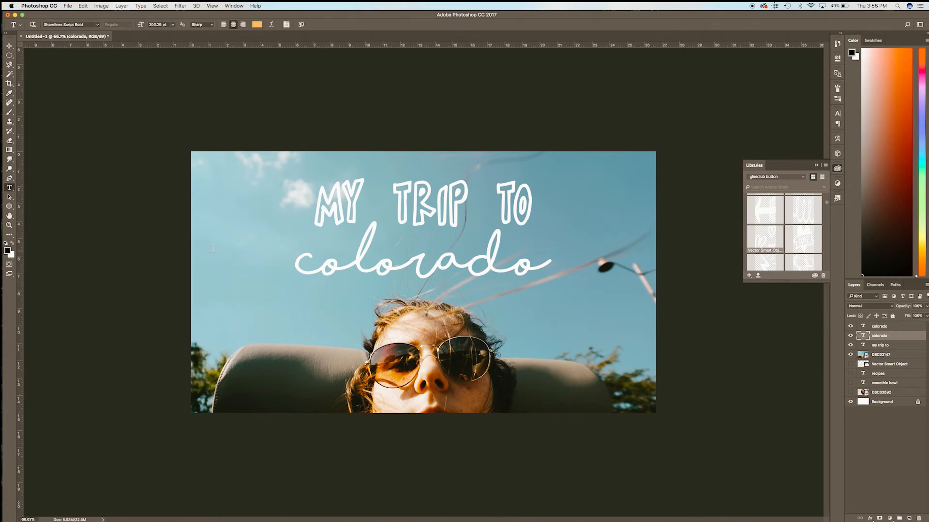
pyautogui.click(897, 327)
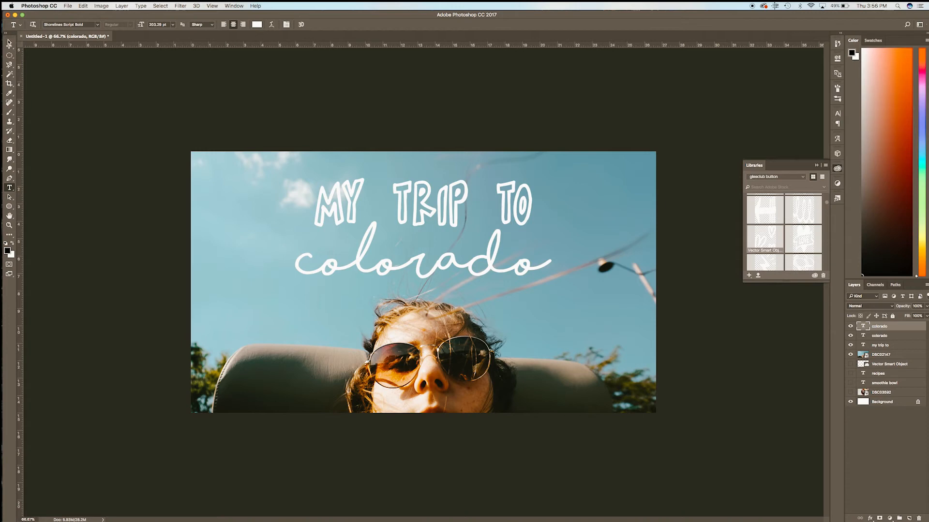
pyautogui.click(10, 45)
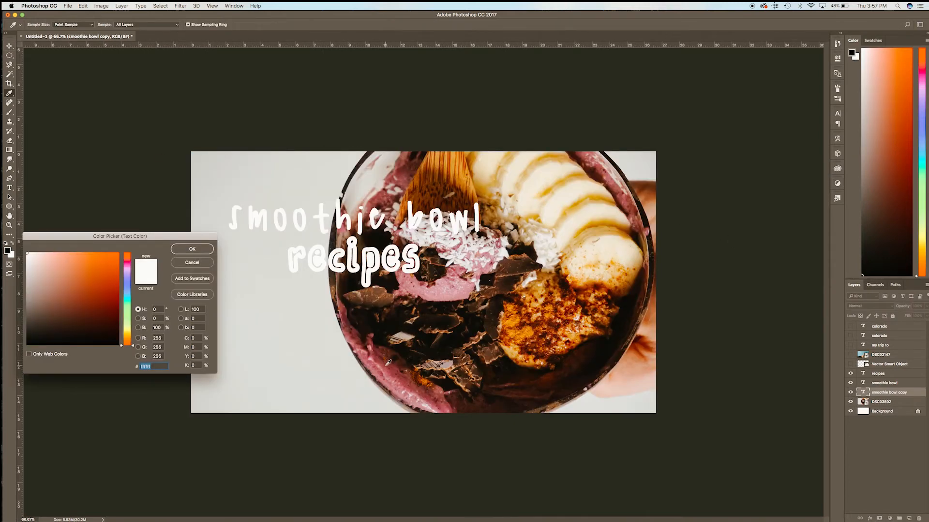
# Recolour the lower "smoothie bowl" text copy to a lighter pink based on the colour sampled from the smoothie
pyautogui.click(386, 363)
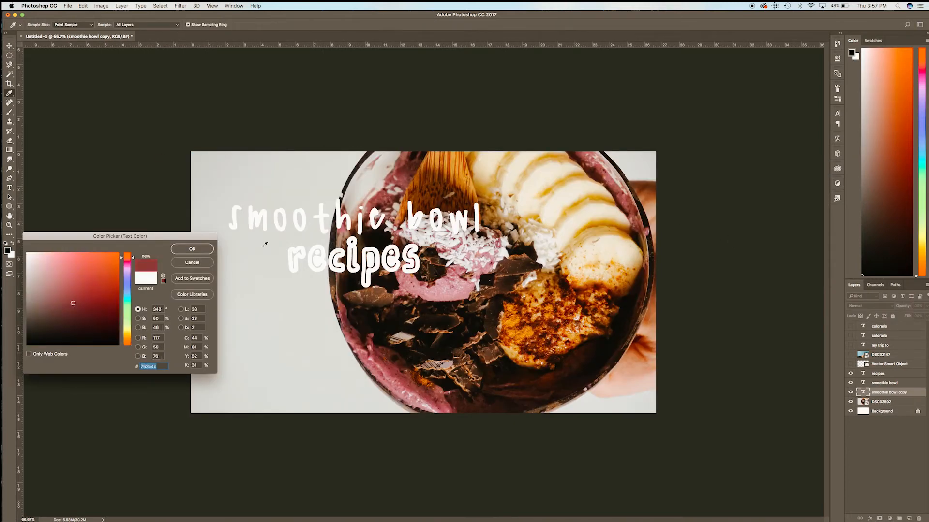
pyautogui.moveTo(63, 301); pyautogui.dragTo(66, 266)
pyautogui.click(210, 248)
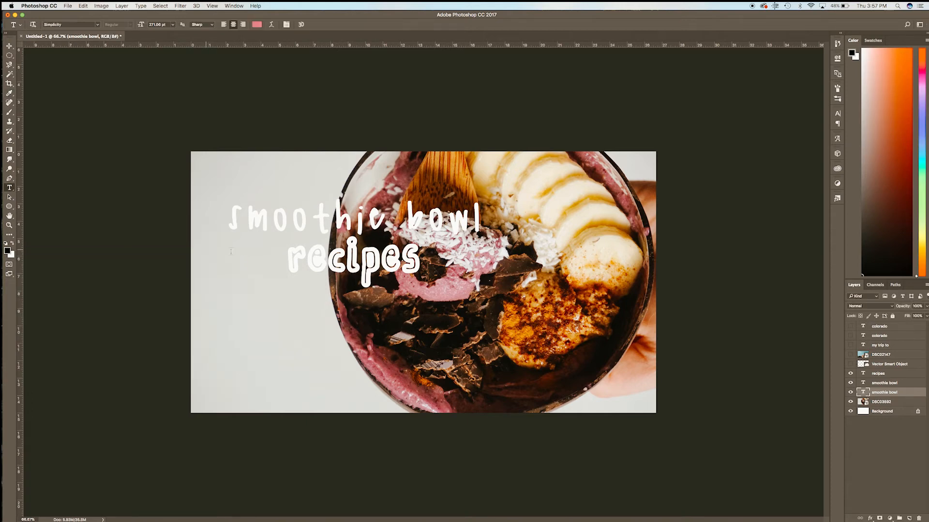
pyautogui.click(9, 45)
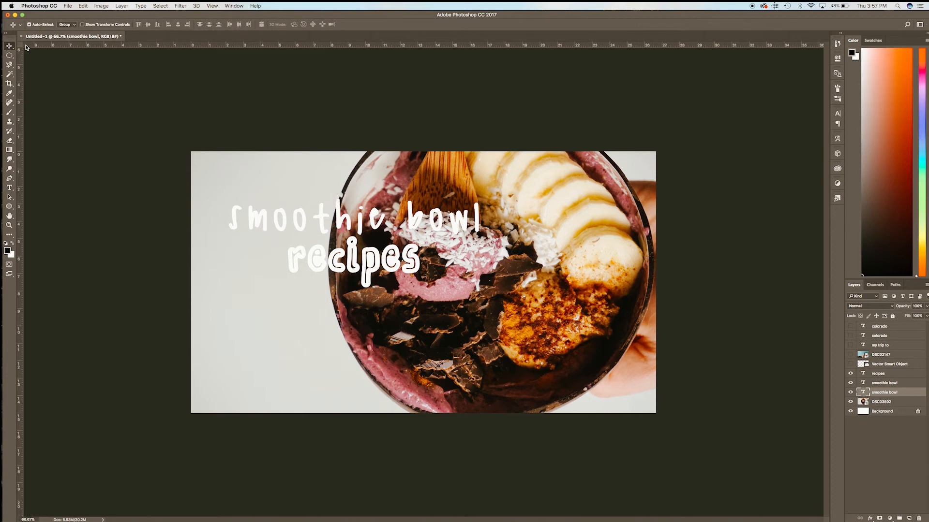
# Nudge the upper white "smoothie bowl" text slightly right and up to offset it from the pink copy behind it
pyautogui.click(882, 383)
pyautogui.press('Right')
pyautogui.press('Right')
pyautogui.press('Right')
pyautogui.press('Up')
pyautogui.press('Up')
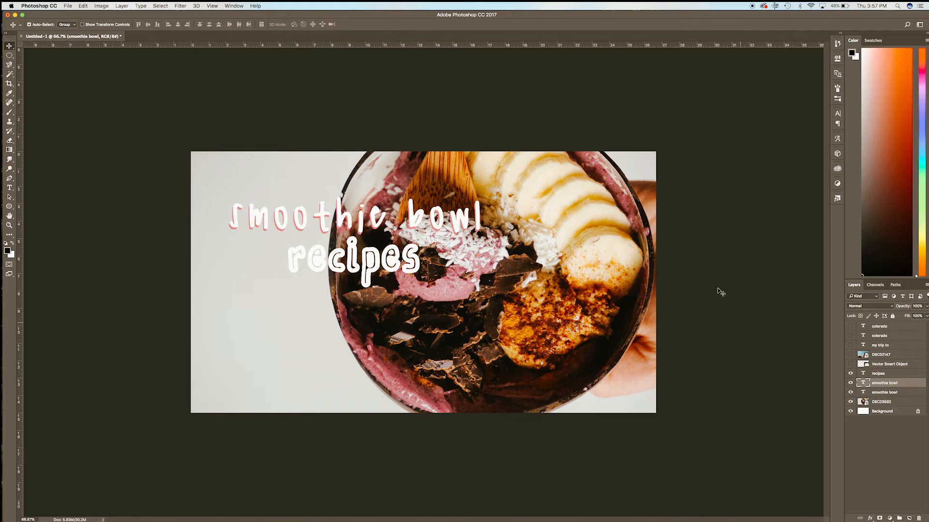
# Add a Multiply drop shadow to the "recipes" text, try it at full opacity, and apply it at a very low opacity
pyautogui.click(398, 266)
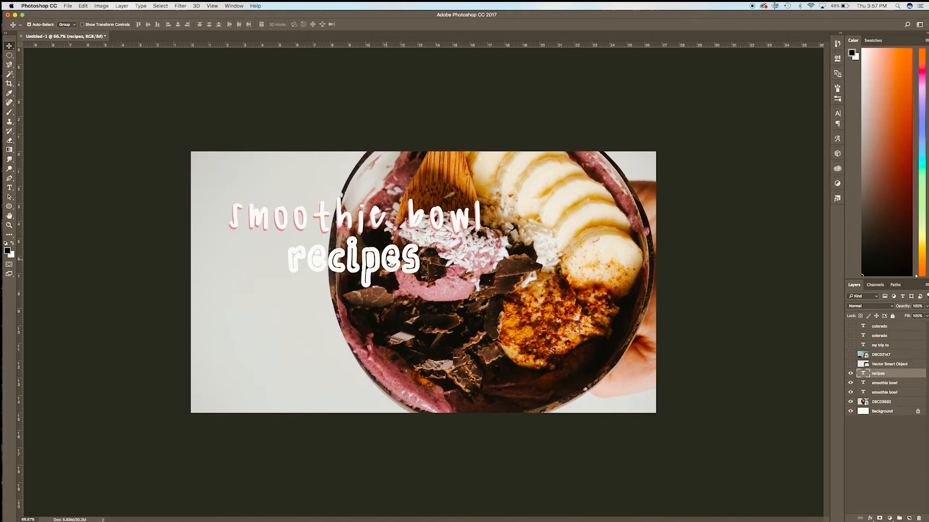
pyautogui.click(870, 518)
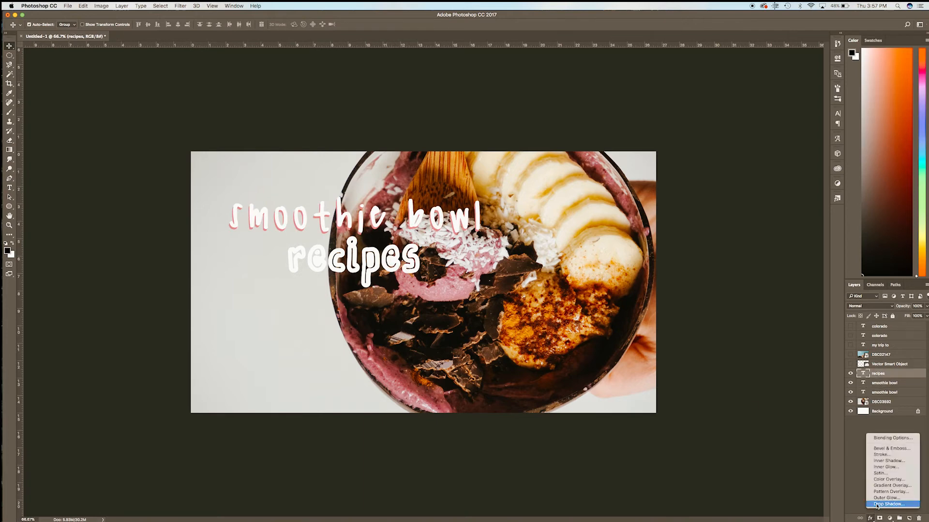
pyautogui.click(888, 504)
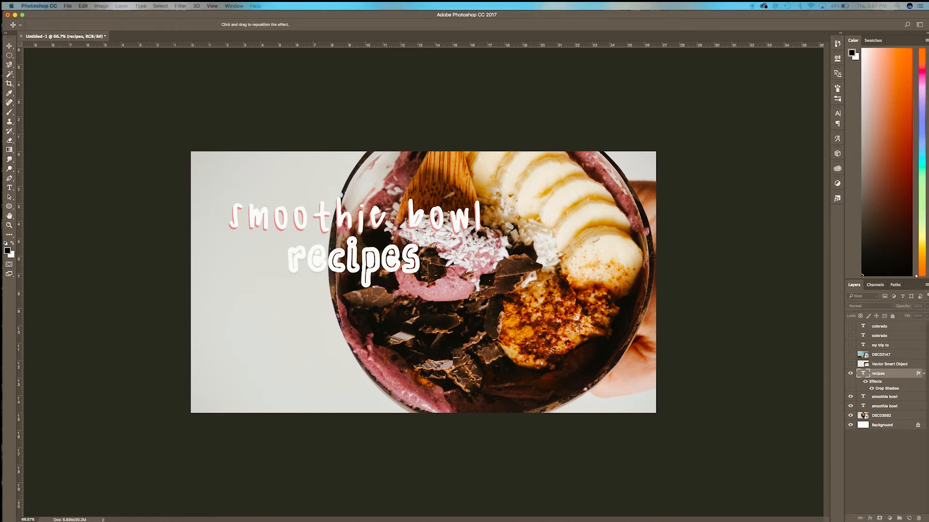
pyautogui.moveTo(226, 156); pyautogui.dragTo(236, 51)
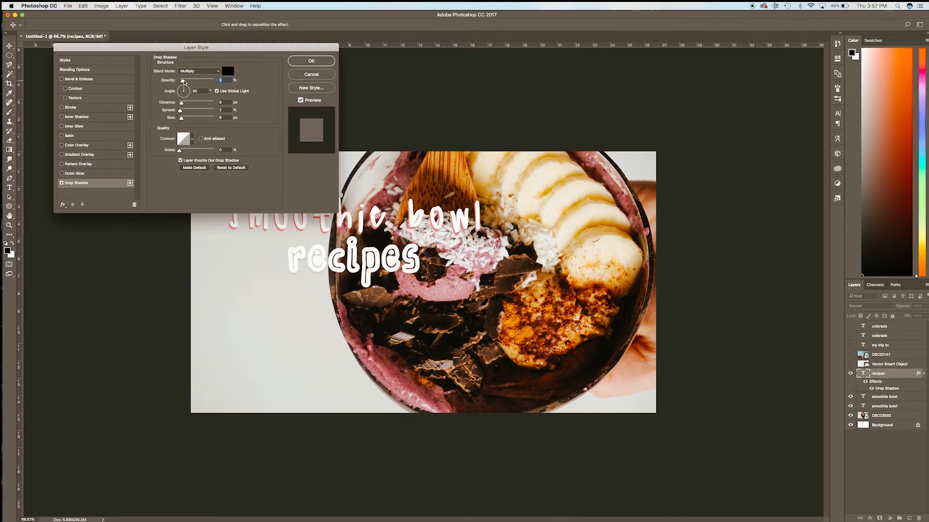
pyautogui.moveTo(183, 81); pyautogui.dragTo(225, 92)
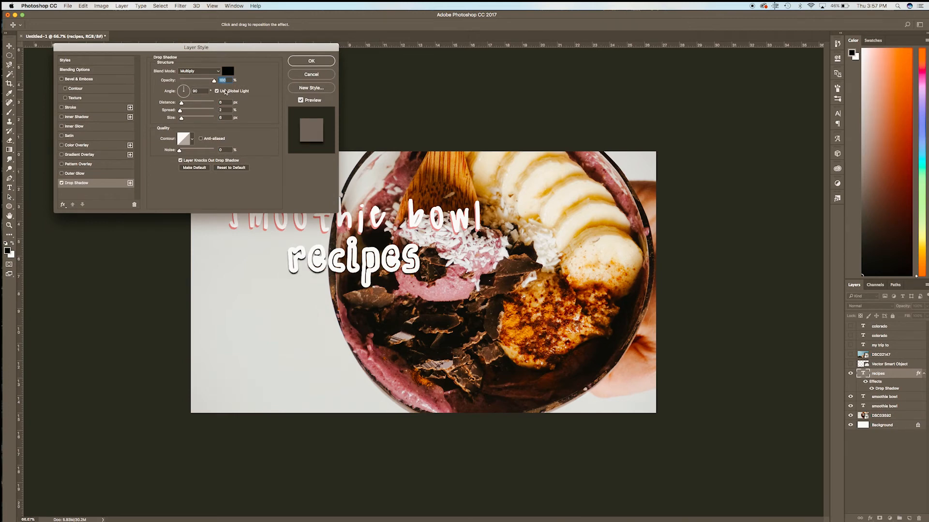
pyautogui.moveTo(214, 81); pyautogui.dragTo(180, 81)
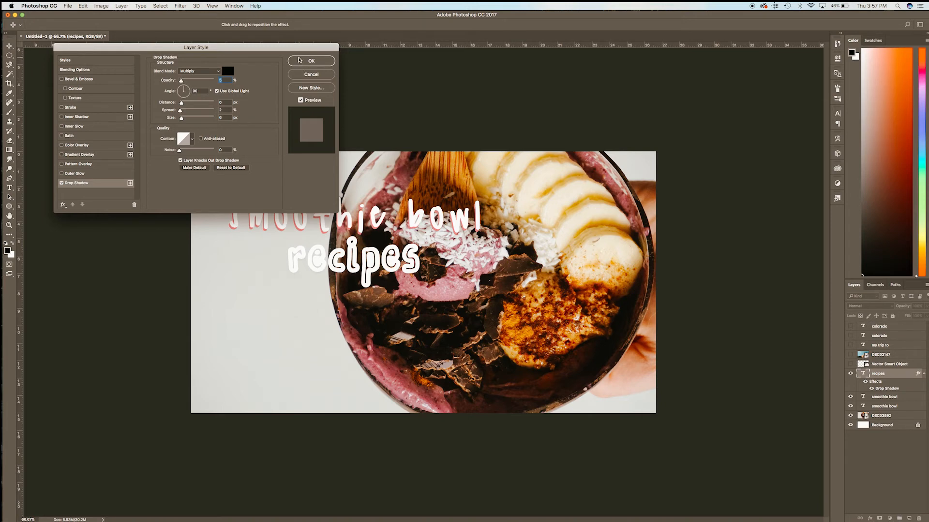
pyautogui.click(299, 60)
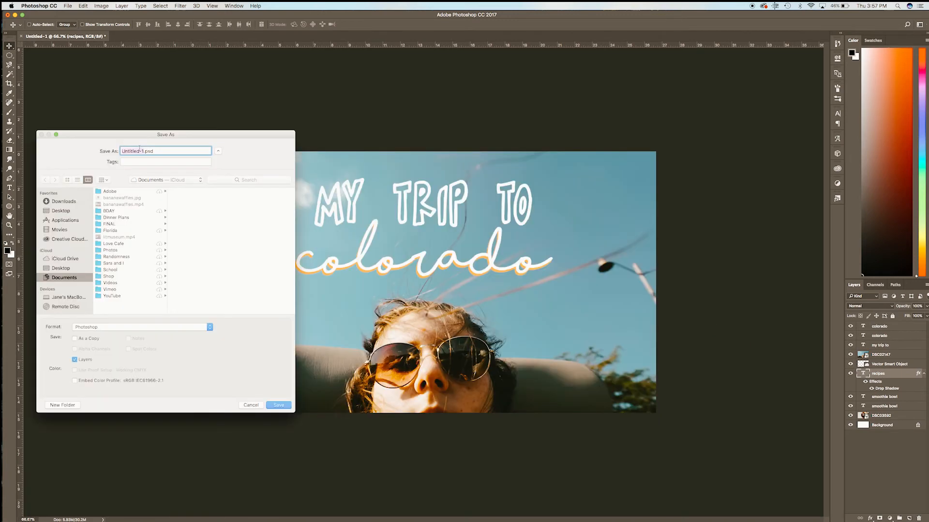
# Save the Colorado thumbnail in Documents as a JPEG named my_trip, with Maximum quality and the Baseline Optimized format option
pyautogui.write('my_trip')
pyautogui.click(209, 328)
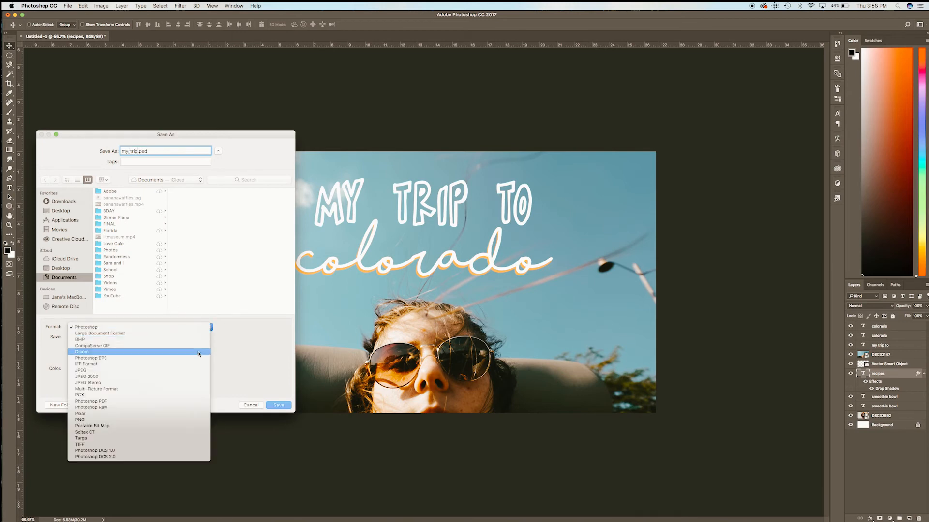
pyautogui.click(190, 350)
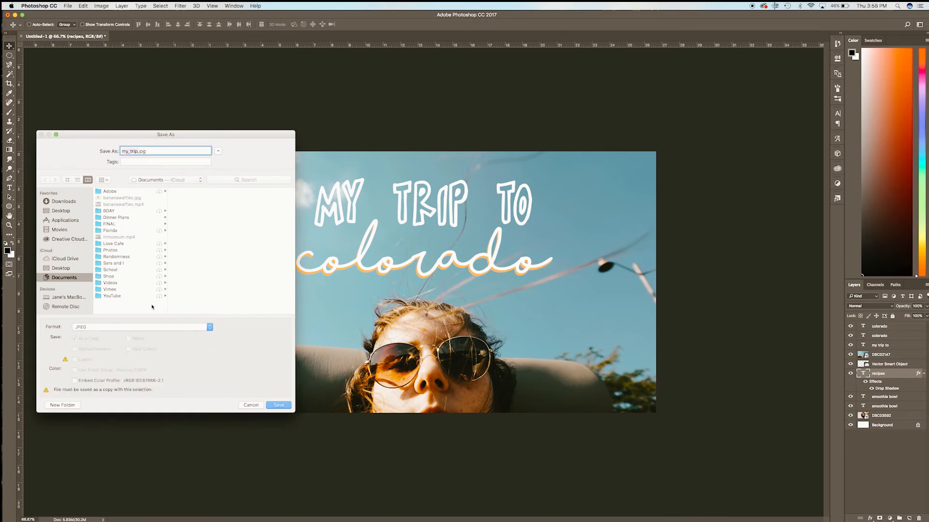
pyautogui.click(278, 405)
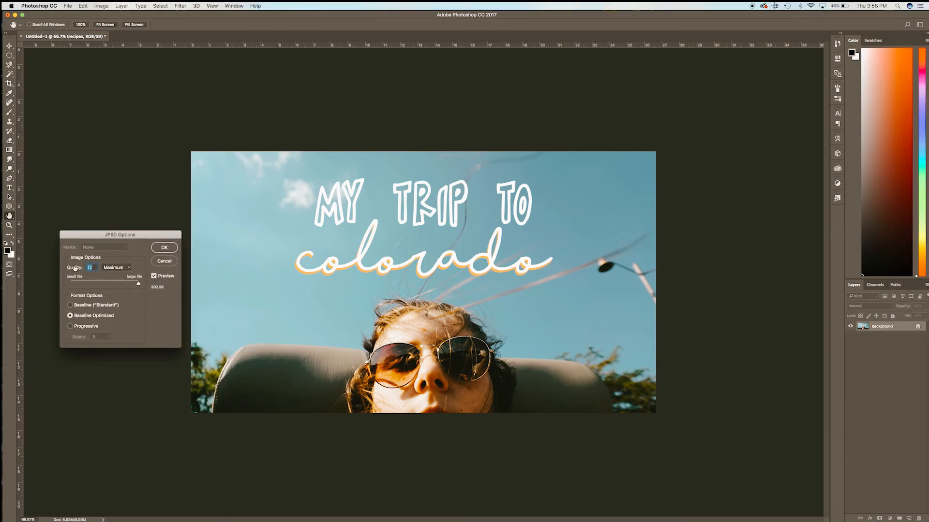
pyautogui.moveTo(139, 284)
pyautogui.mouseDown()
pyautogui.moveTo(106, 283)
pyautogui.moveTo(138, 283)
pyautogui.mouseUp()
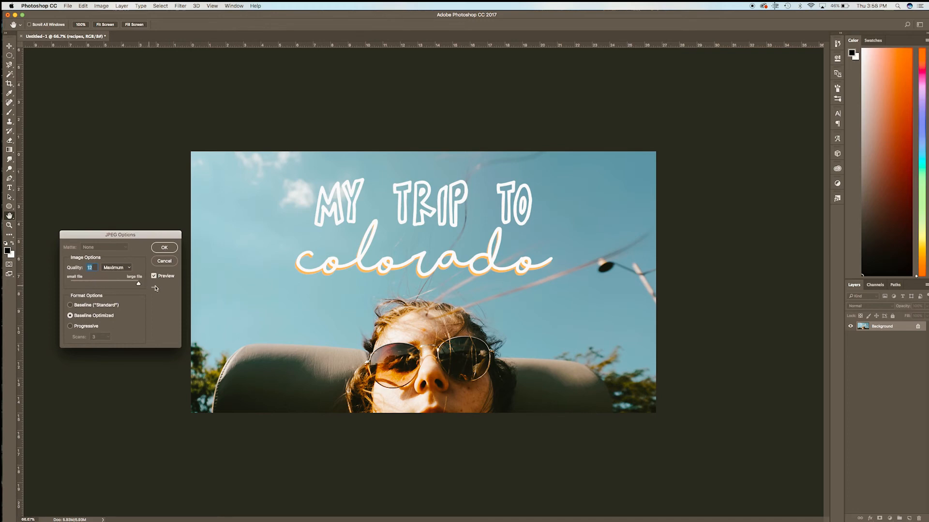
pyautogui.click(164, 248)
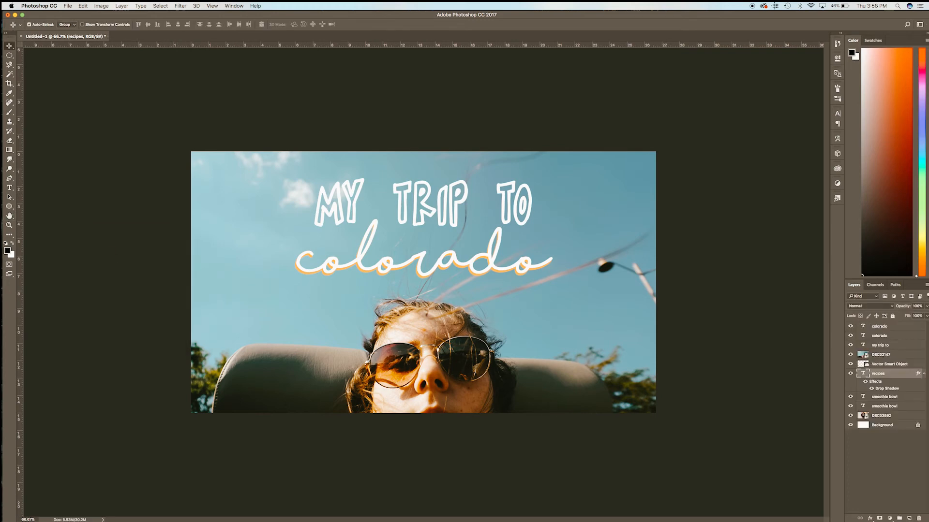
# Switch to Finder and open my_trip.jpg from the Documents folder to view the exported thumbnail
pyautogui.press('super+Tab')
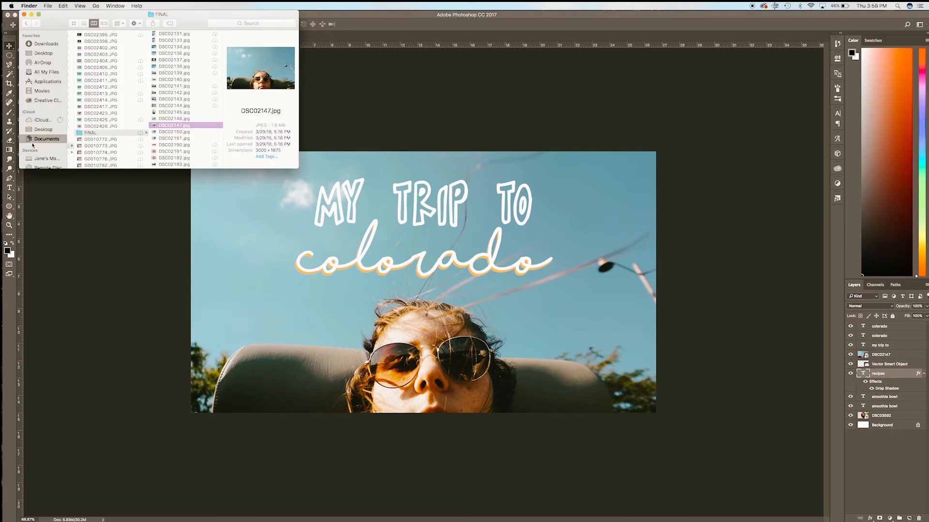
pyautogui.click(62, 139)
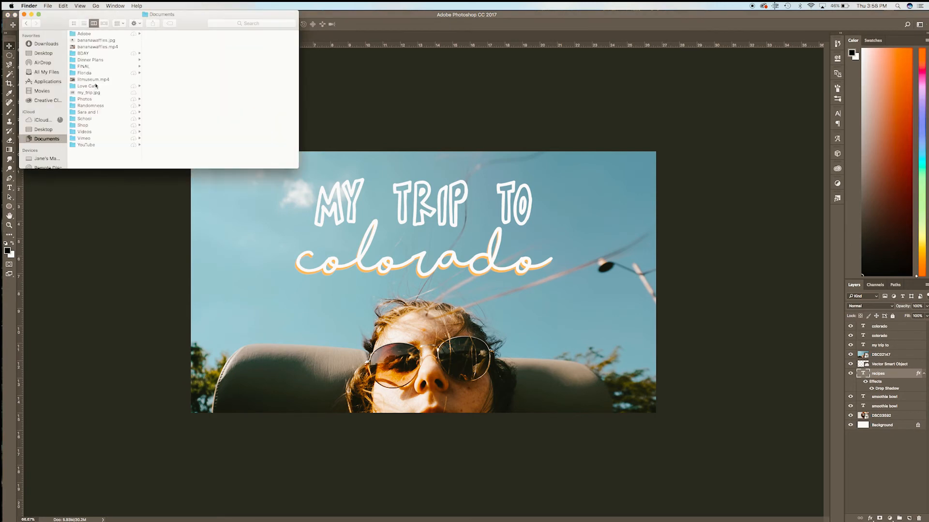
pyautogui.click(88, 93)
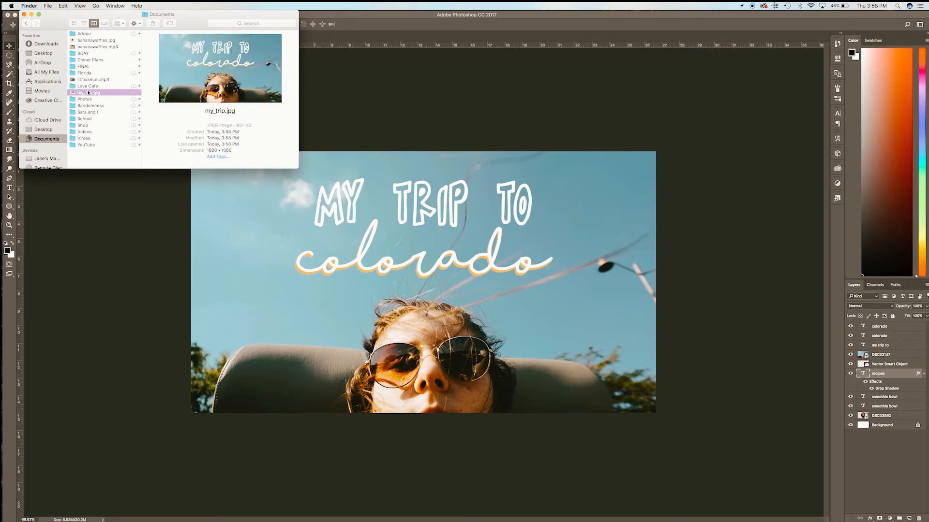
pyautogui.doubleClick(88, 93)
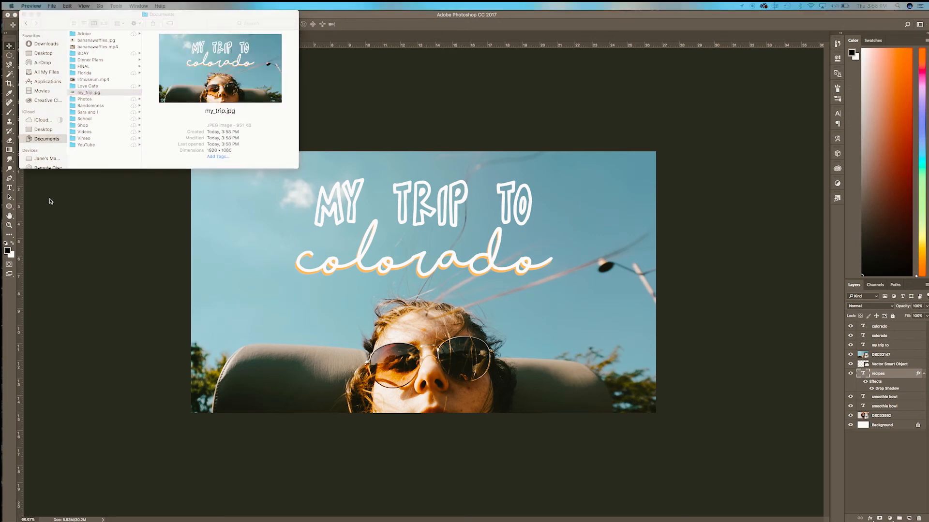
pyautogui.moveTo(314, 118); pyautogui.dragTo(308, 106)
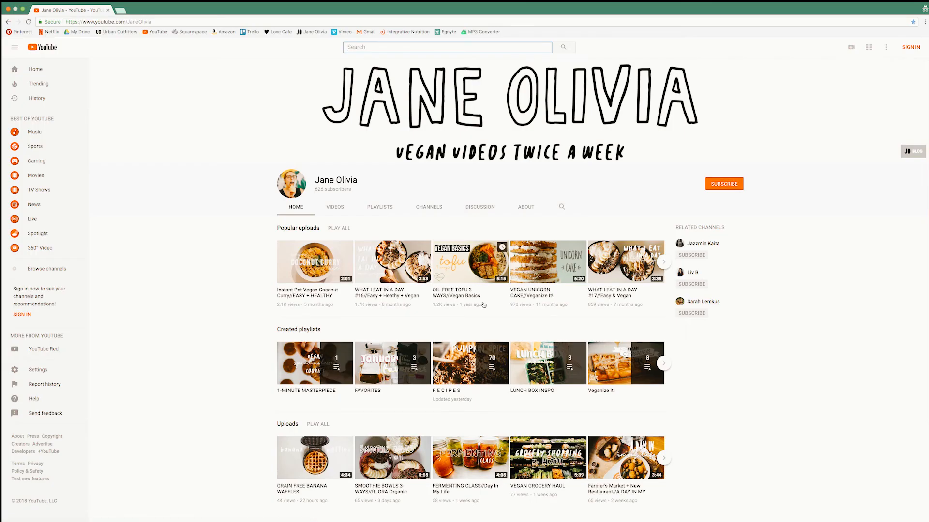
# Open the YouTube channel's list of uploaded videos and enlarge the page by five zoom levels
pyautogui.scroll(-2, 483, 305)
pyautogui.click(337, 127)
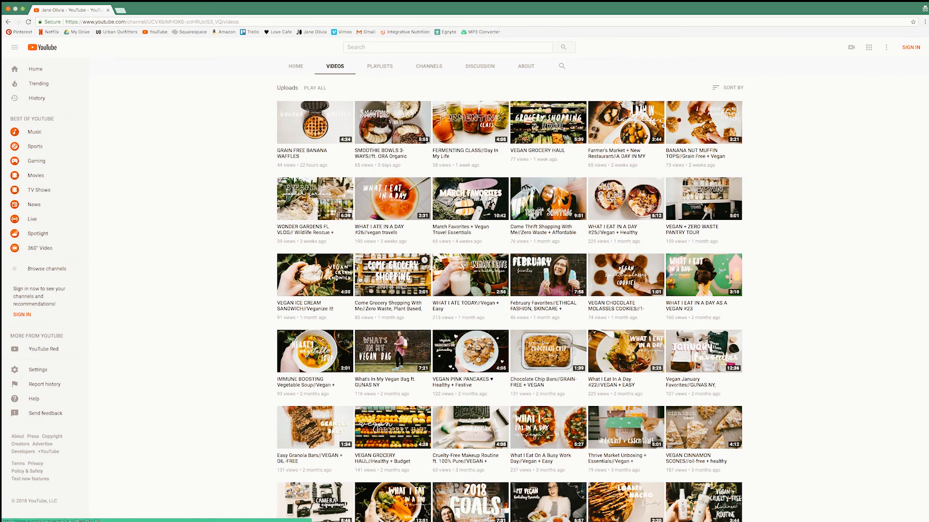
pyautogui.press('super+equal')
pyautogui.press('super+equal')
pyautogui.press('super+equal')
pyautogui.press('super+equal')
pyautogui.press('super+equal')
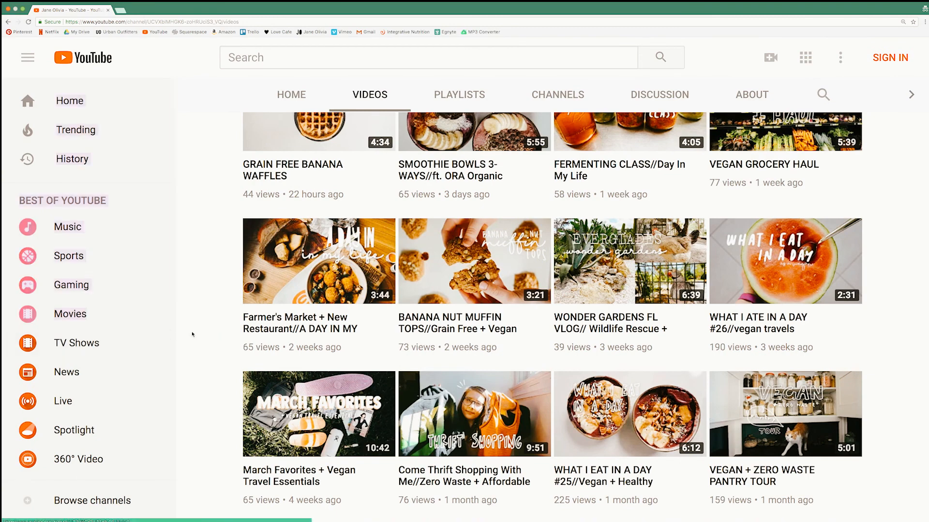
# Examine the lettering styles and title placement on the channel's video thumbnails, from the newest uploads down to the older ones
pyautogui.scroll(-2, 399, 401)
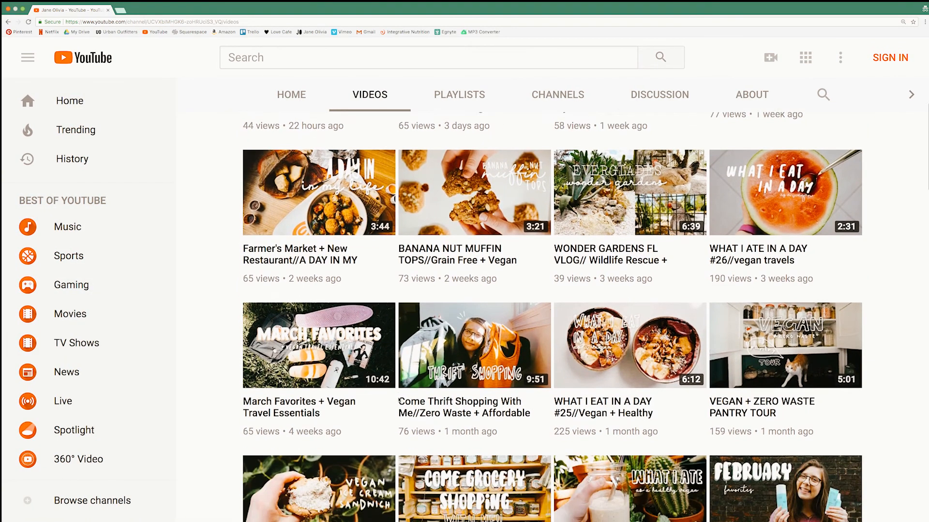
pyautogui.scroll(-1, 400, 401)
pyautogui.scroll(-4, 400, 401)
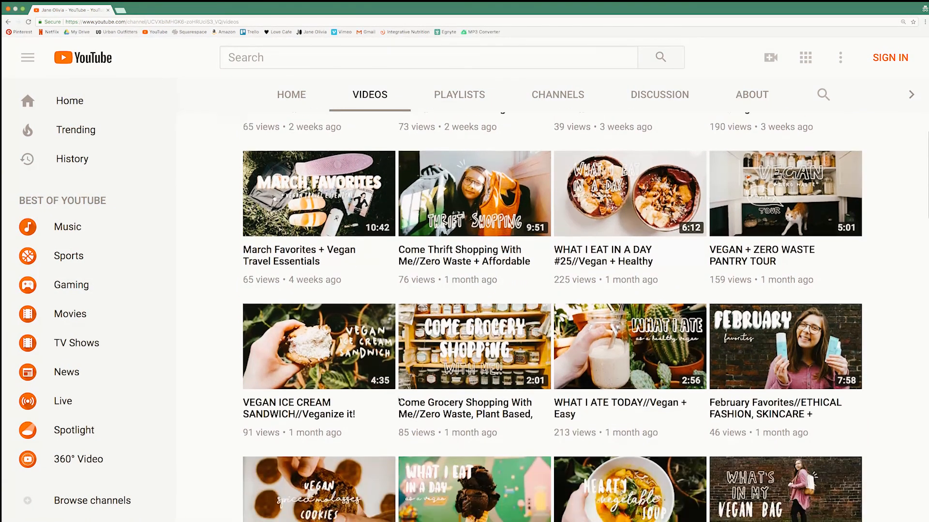
pyautogui.scroll(-1, 617, 371)
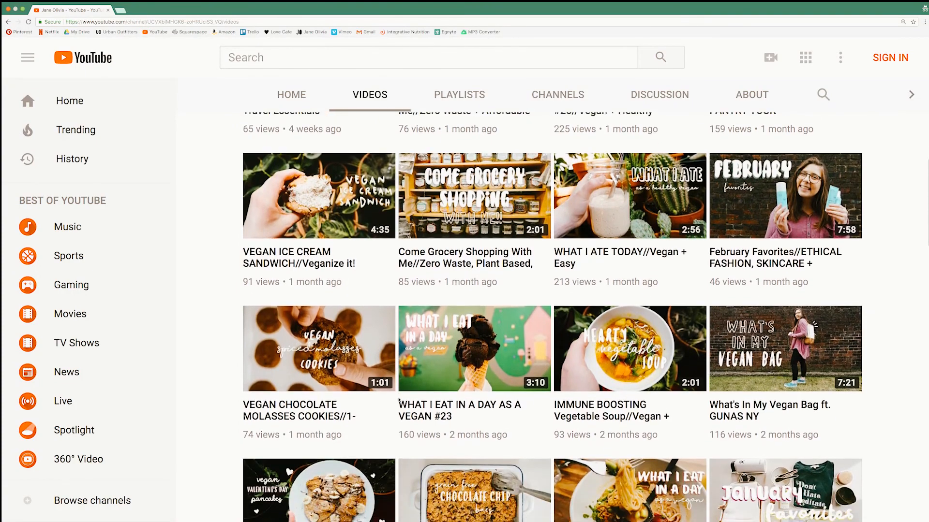
pyautogui.scroll(-2, 500, 430)
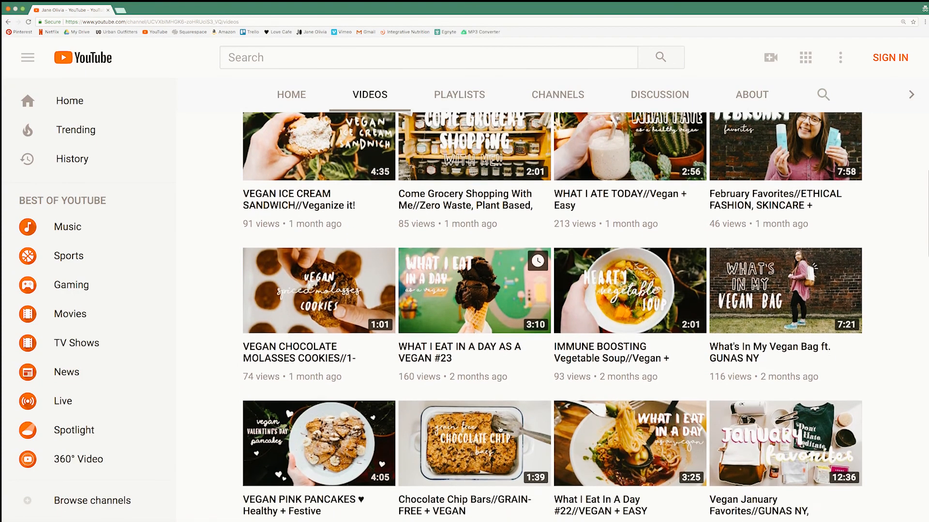
pyautogui.scroll(-2, 500, 429)
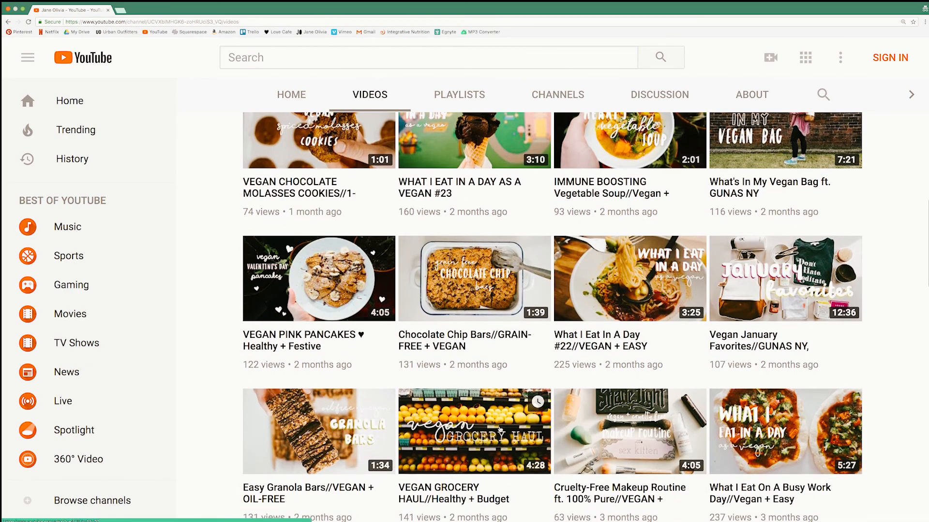
pyautogui.scroll(-1, 500, 402)
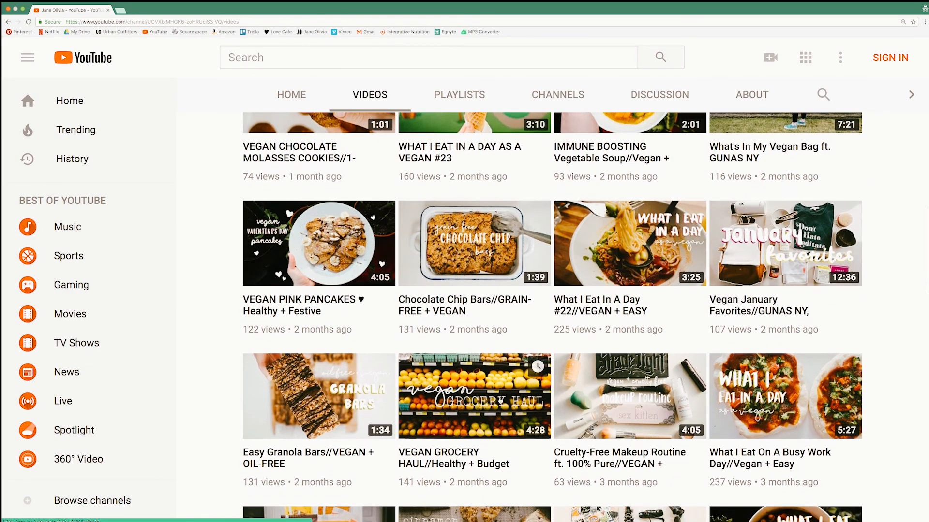
pyautogui.scroll(-4, 572, 371)
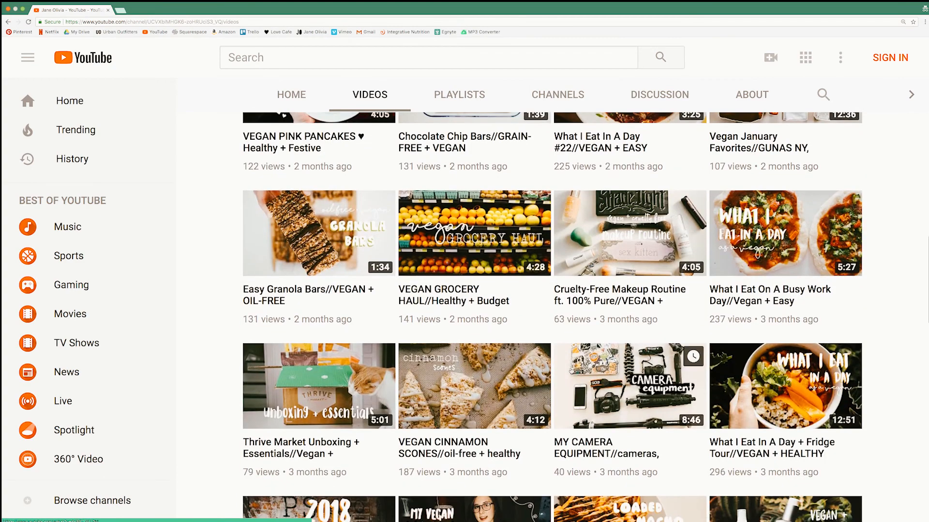
pyautogui.scroll(-4, 571, 371)
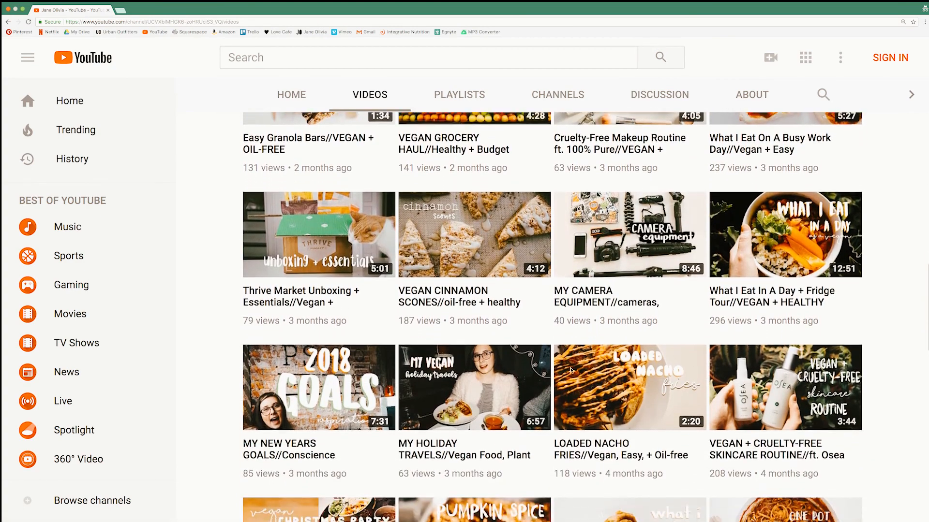
pyautogui.scroll(-4, 571, 371)
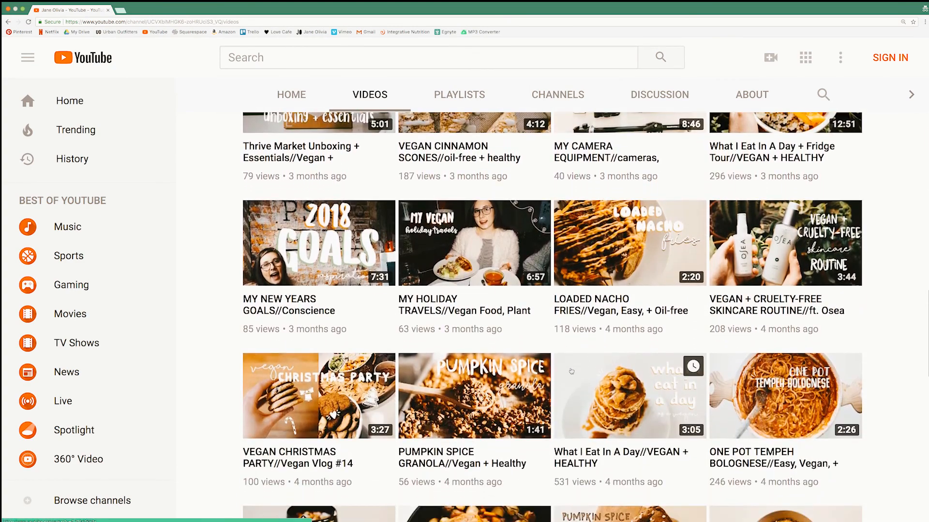
pyautogui.scroll(-2, 571, 371)
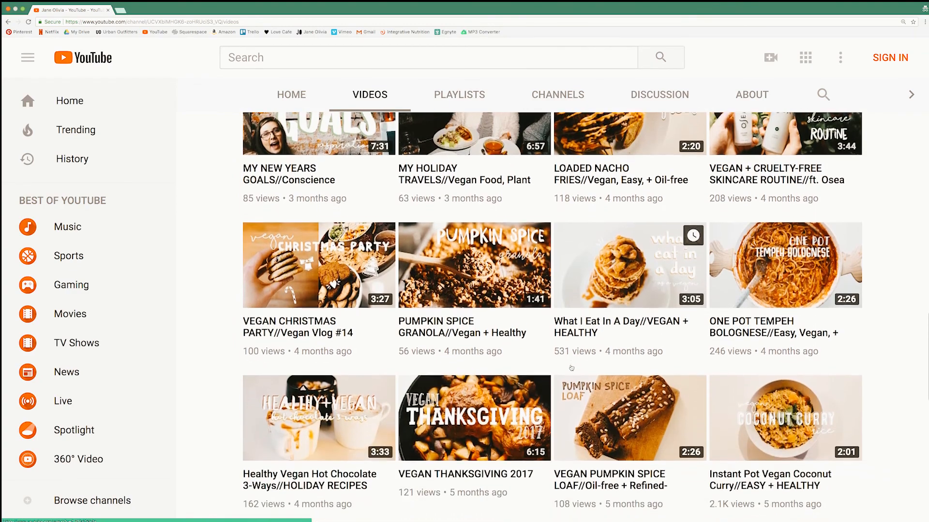